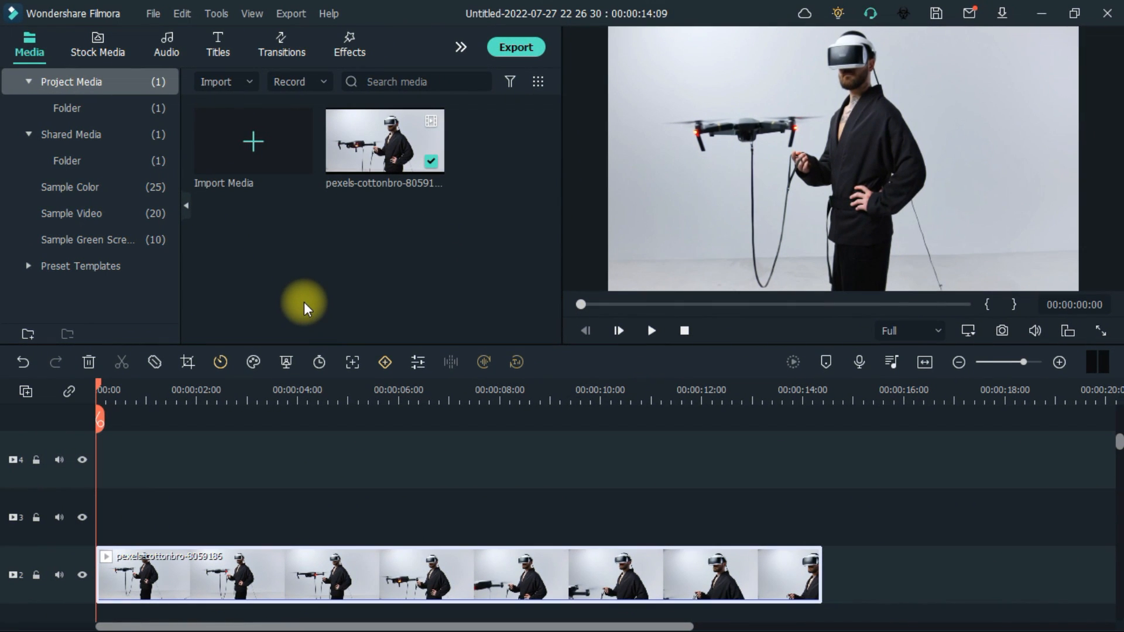
# Open the Titles library, widen its grid, and preview the Celebrate Music Festival, Travel In Home Pack and Tour De France templates
pyautogui.click(217, 46)
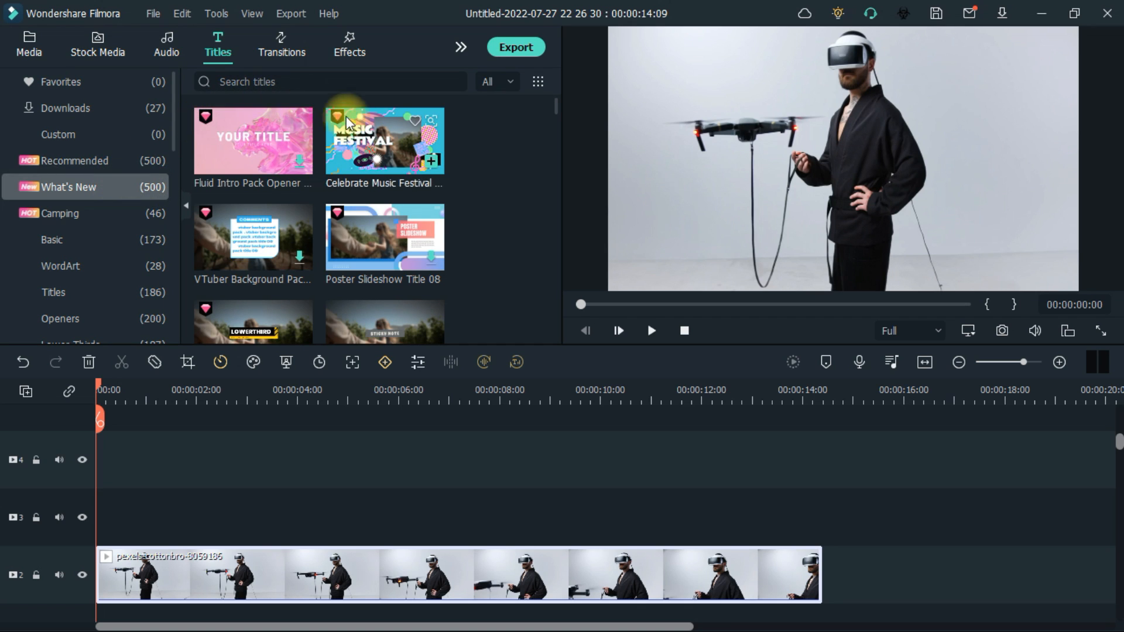
pyautogui.click(186, 205)
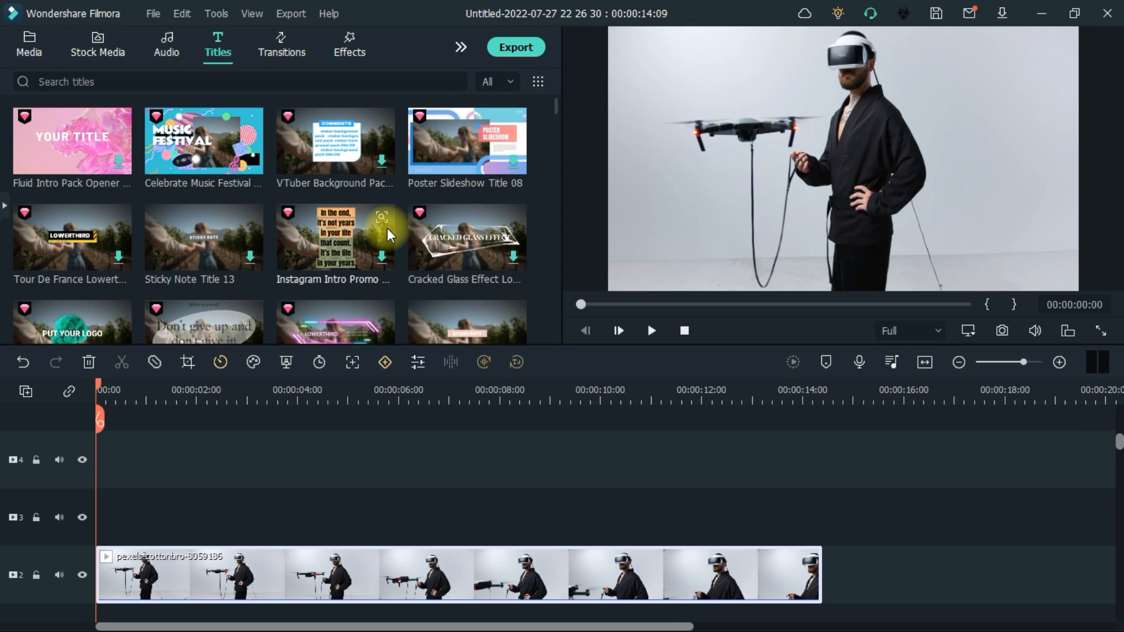
pyautogui.click(203, 149)
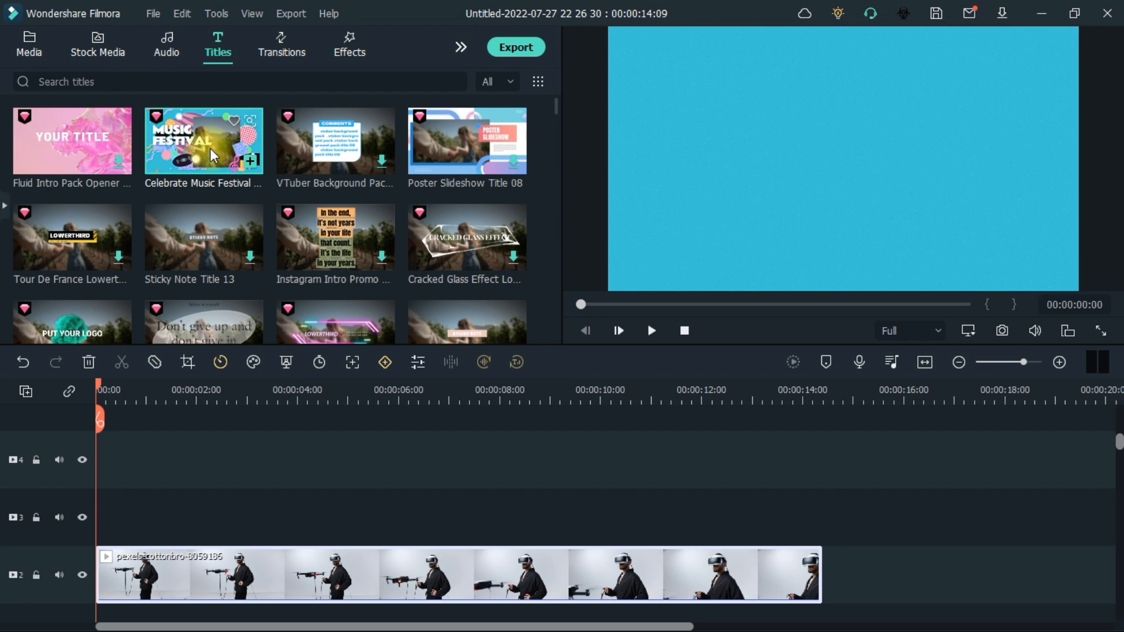
pyautogui.scroll(-4, 212, 155)
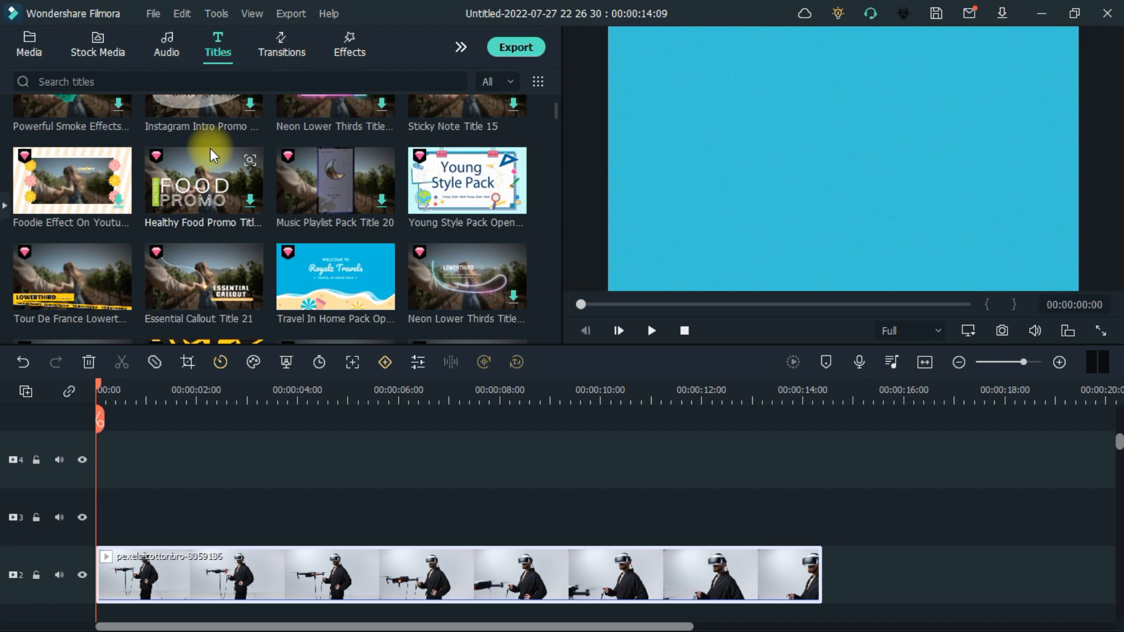
pyautogui.click(311, 265)
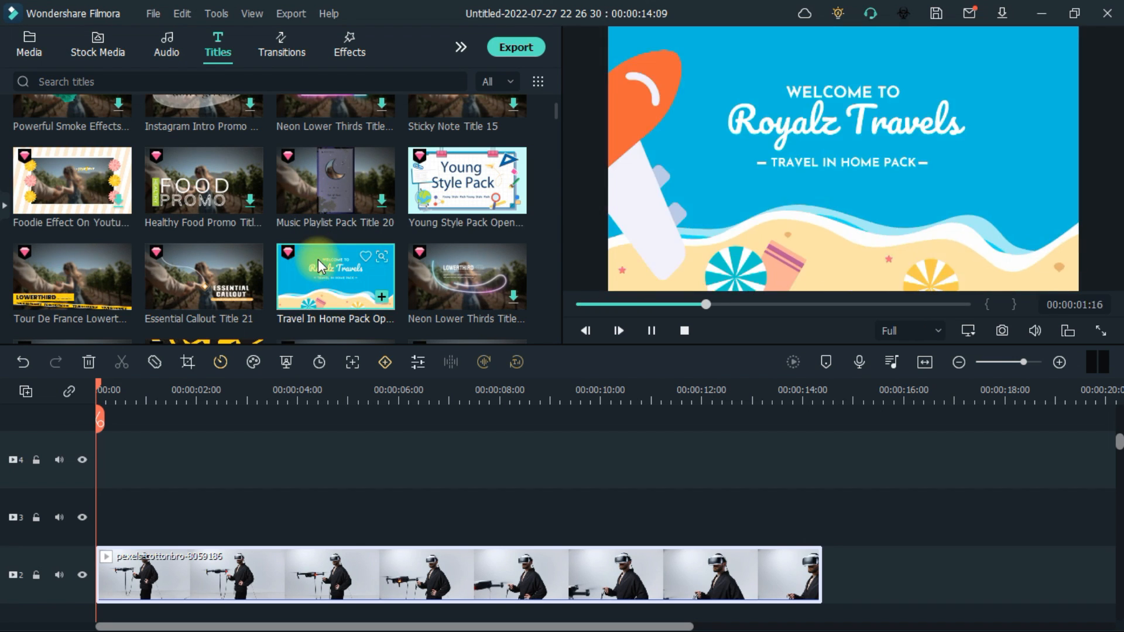
pyautogui.click(77, 261)
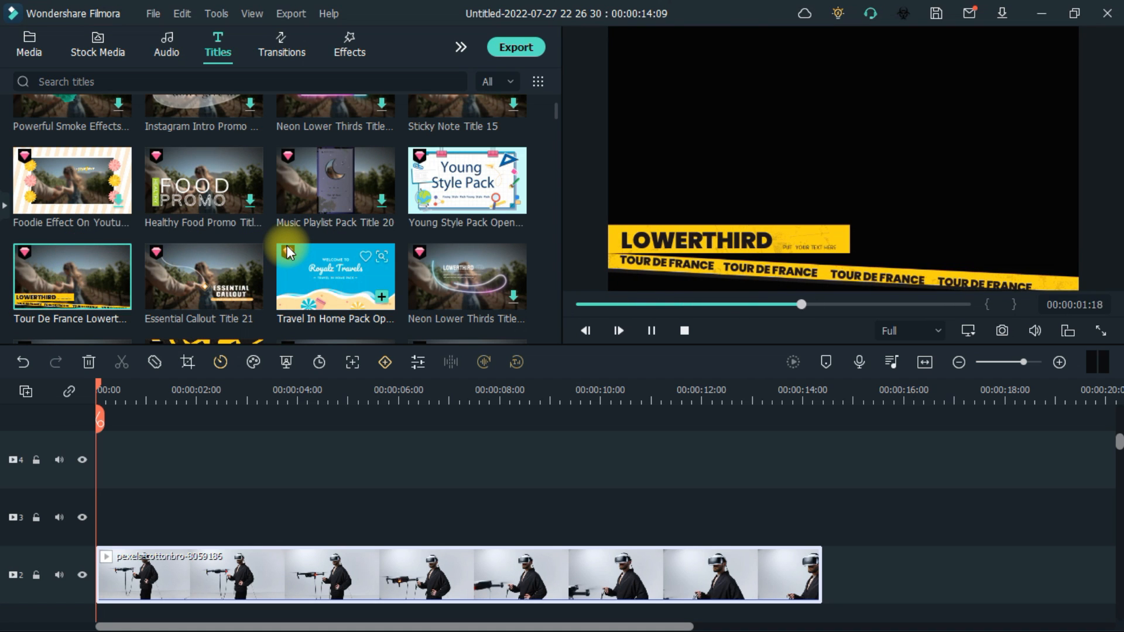
# Scroll through the title templates and preview Music Playlist Pack Title 31
pyautogui.scroll(-5, 287, 251)
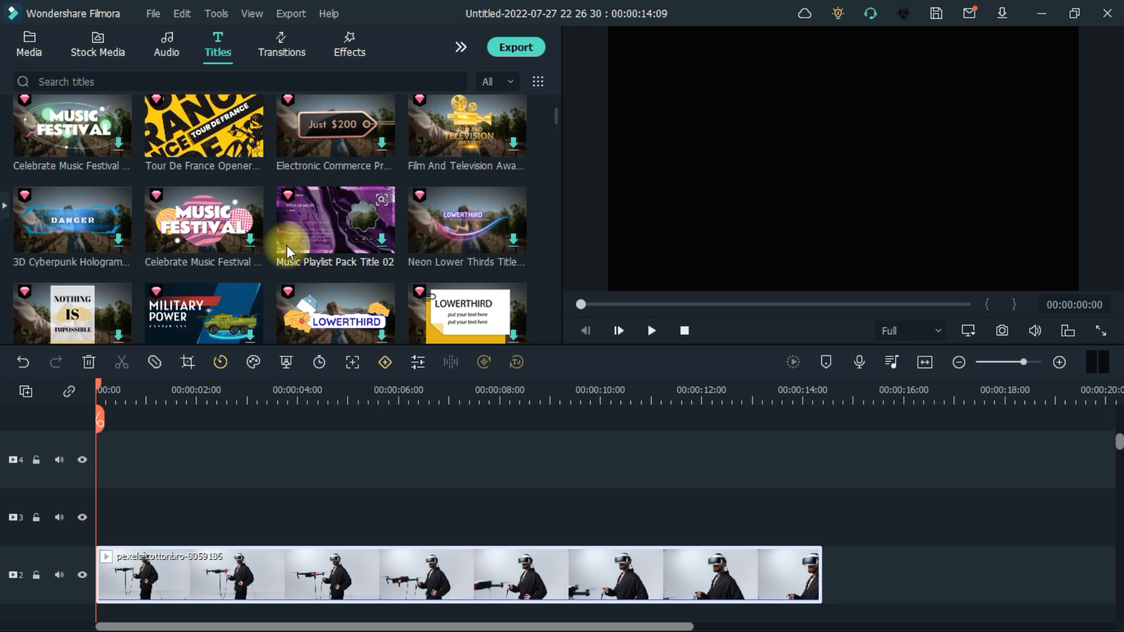
pyautogui.scroll(-10, 286, 245)
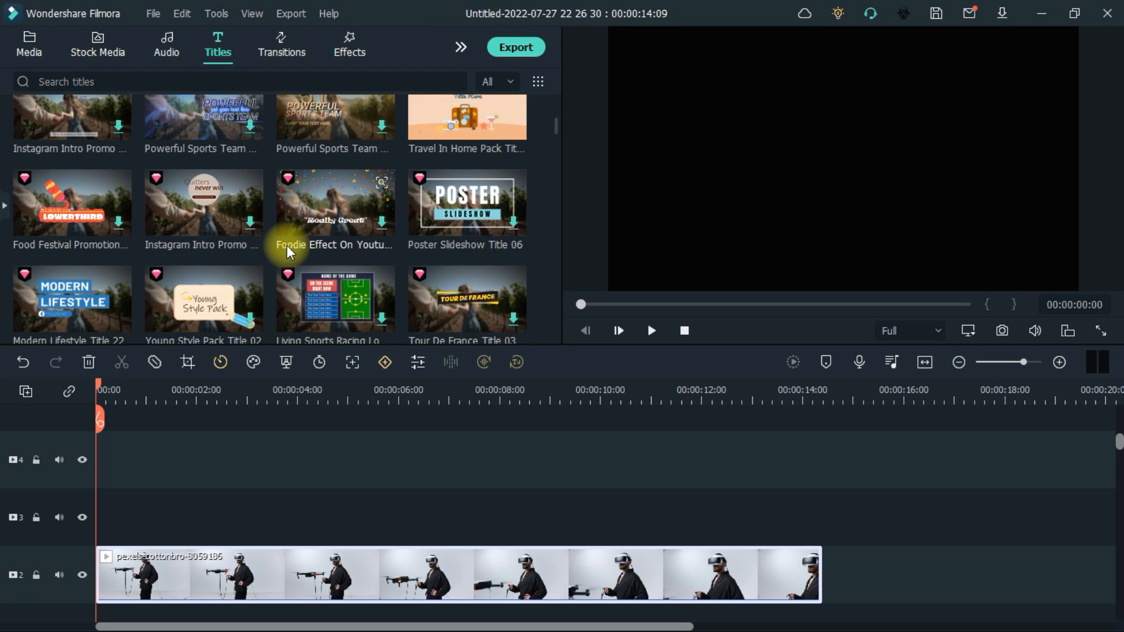
pyautogui.scroll(-10, 287, 245)
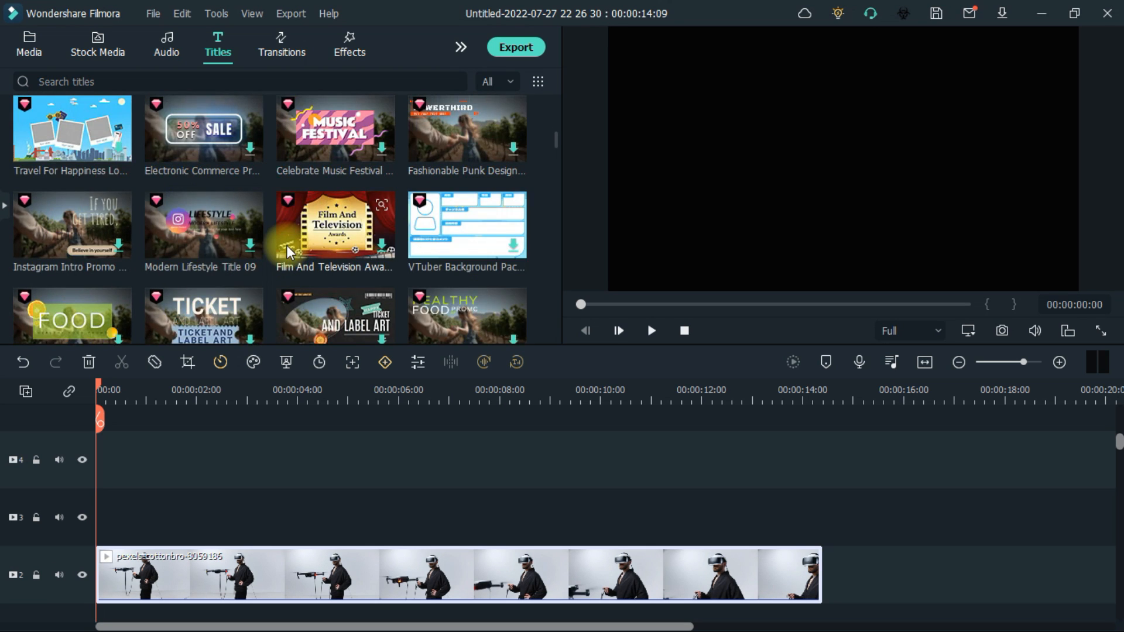
pyautogui.scroll(-10, 286, 245)
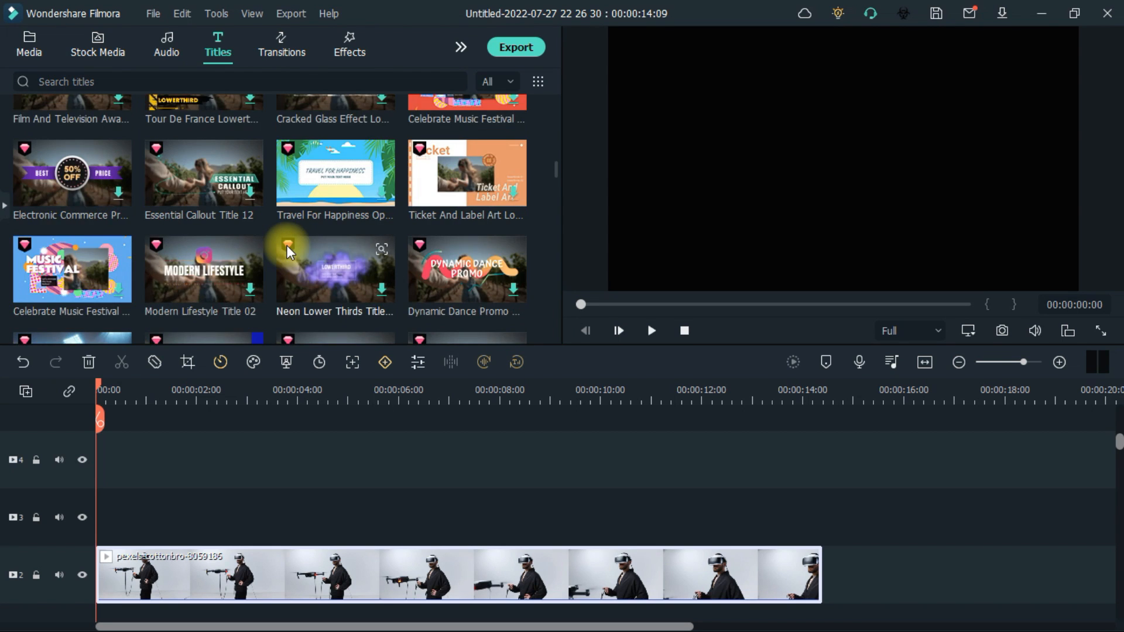
pyautogui.scroll(-5, 287, 245)
pyautogui.scroll(-5, 287, 245)
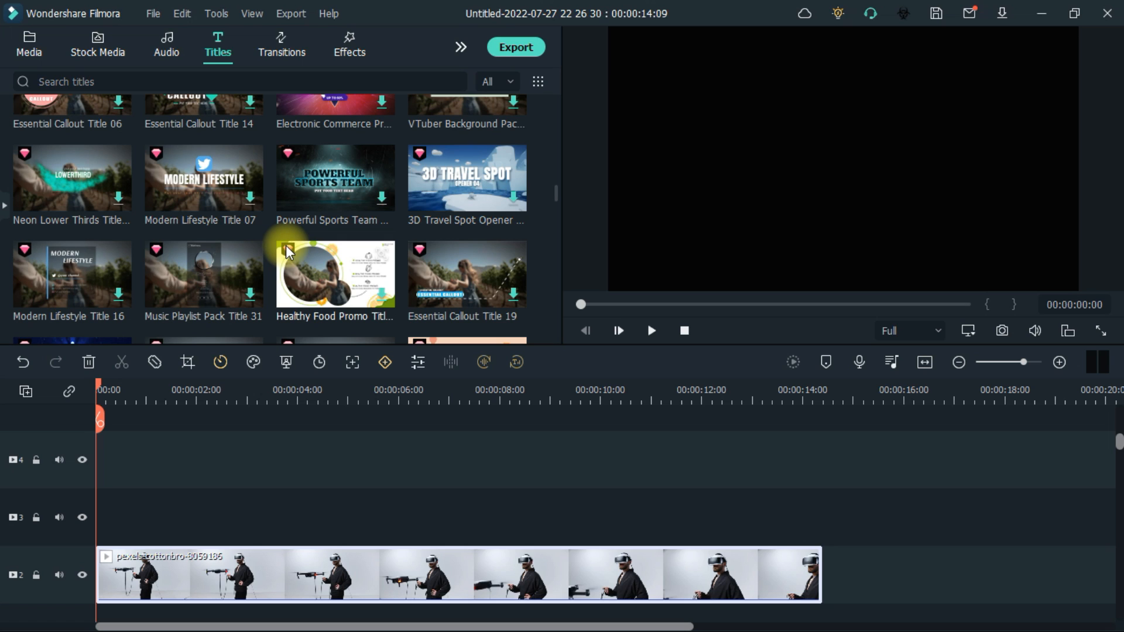
pyautogui.click(205, 266)
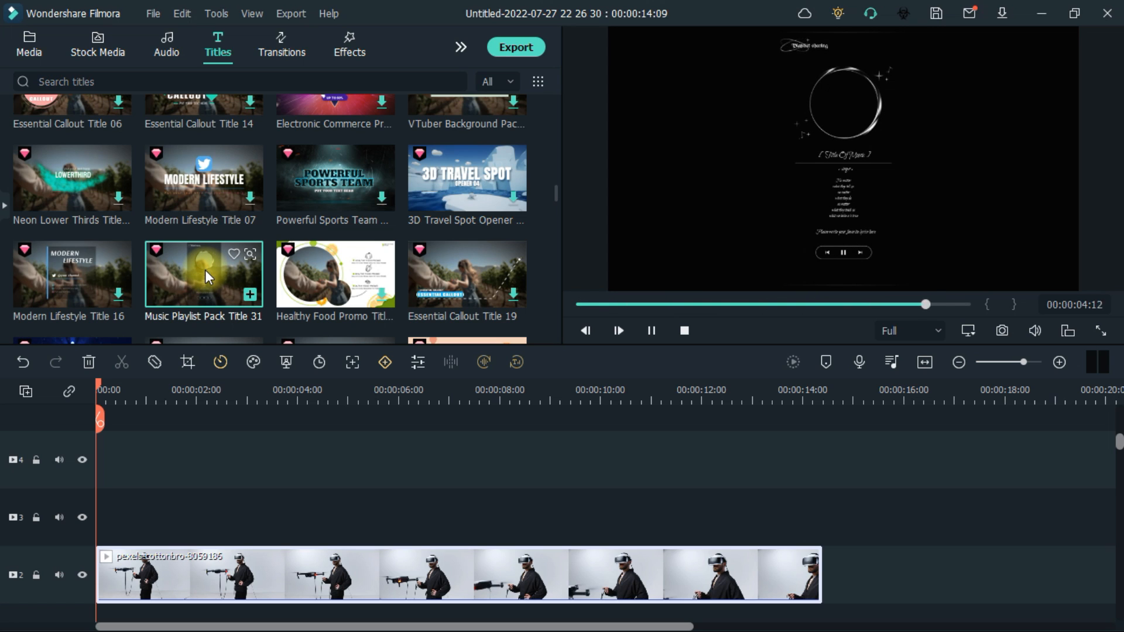
# Scroll further down the title library to examine more templates
pyautogui.scroll(-4, 86, 274)
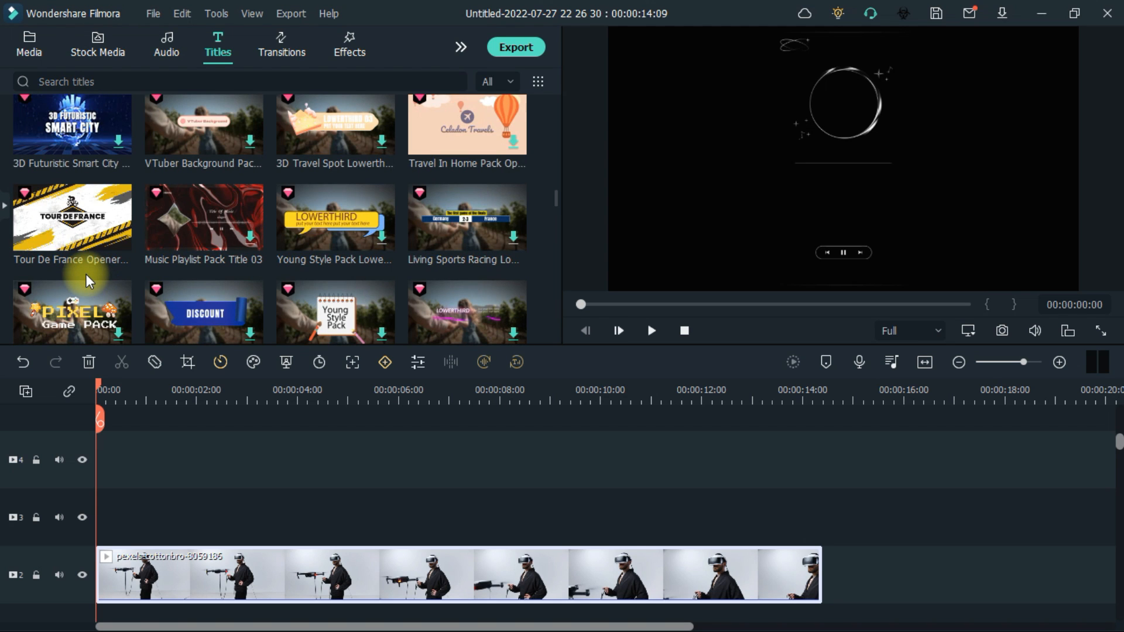
pyautogui.scroll(-4, 86, 274)
pyautogui.scroll(-4, 86, 274)
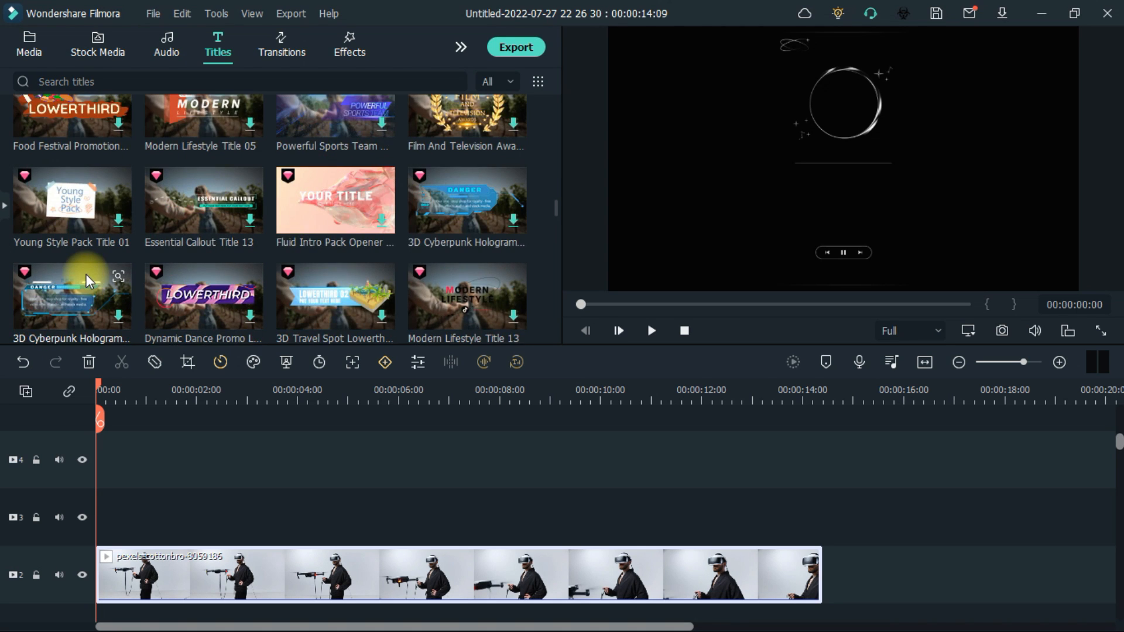
pyautogui.scroll(-4, 87, 273)
pyautogui.scroll(-4, 87, 272)
pyautogui.scroll(-4, 87, 273)
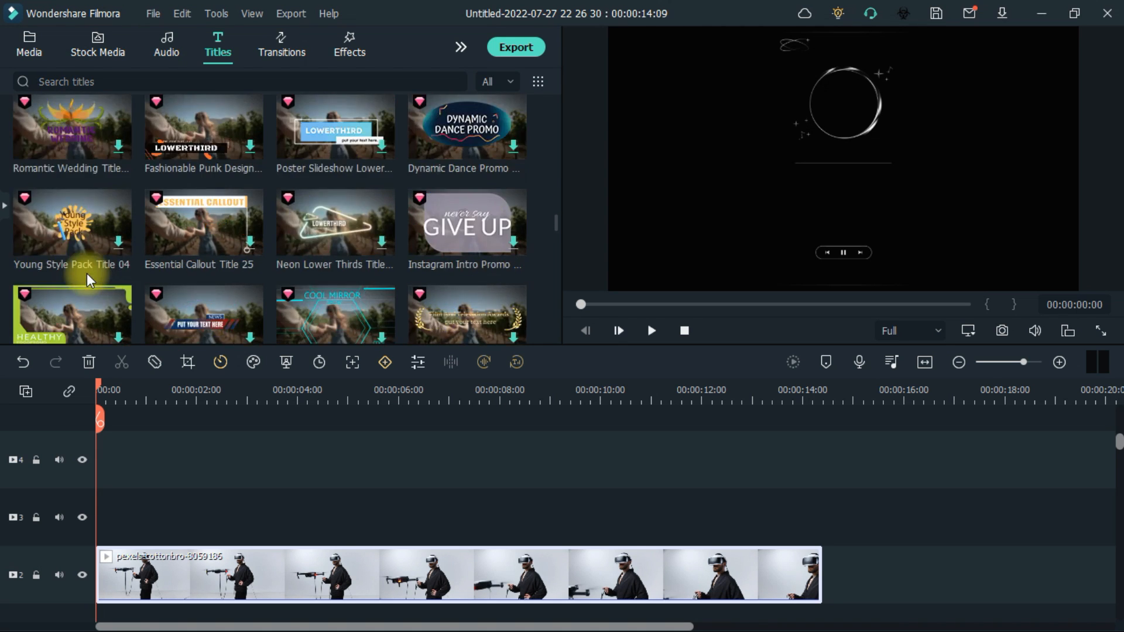
pyautogui.scroll(-4, 163, 255)
pyautogui.scroll(-4, 164, 255)
pyautogui.scroll(-4, 164, 255)
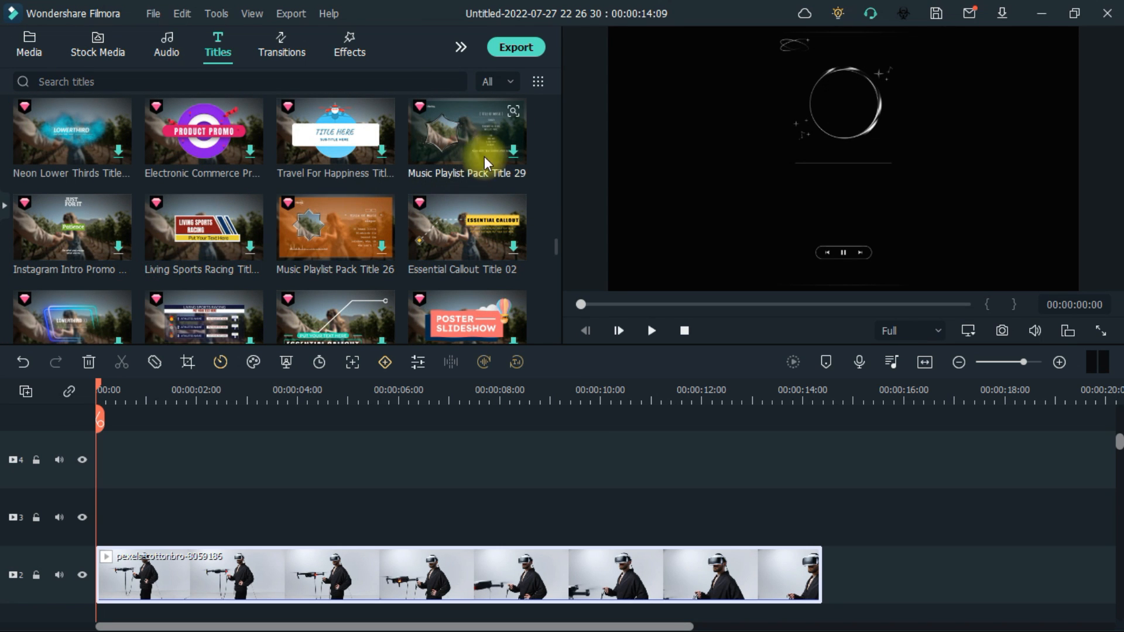
pyautogui.scroll(-4, 477, 139)
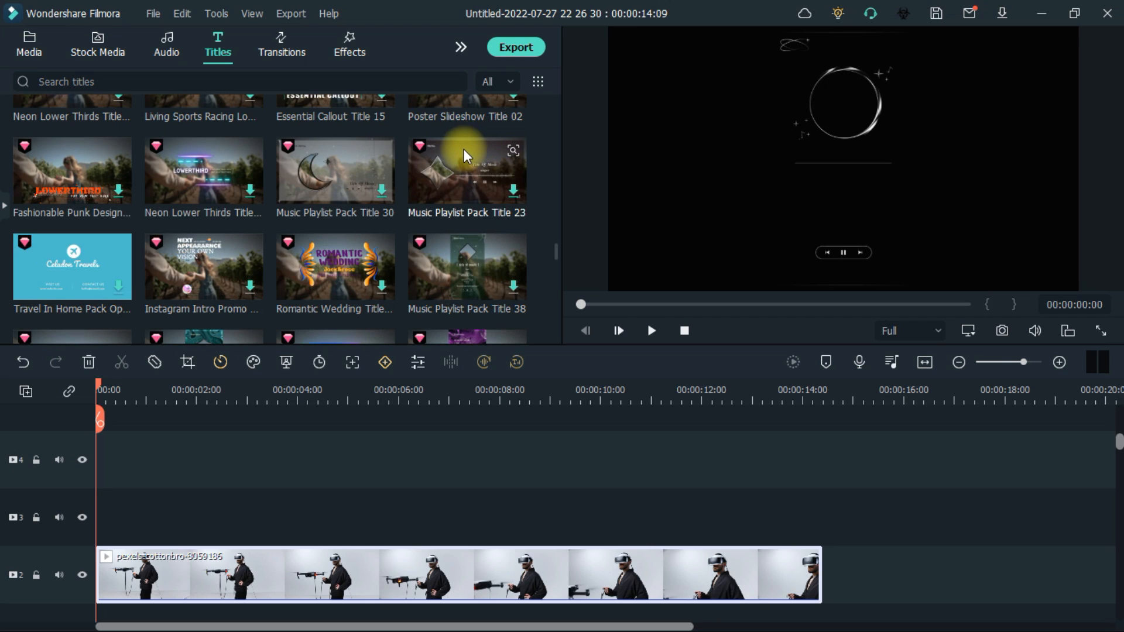
pyautogui.scroll(5, 463, 148)
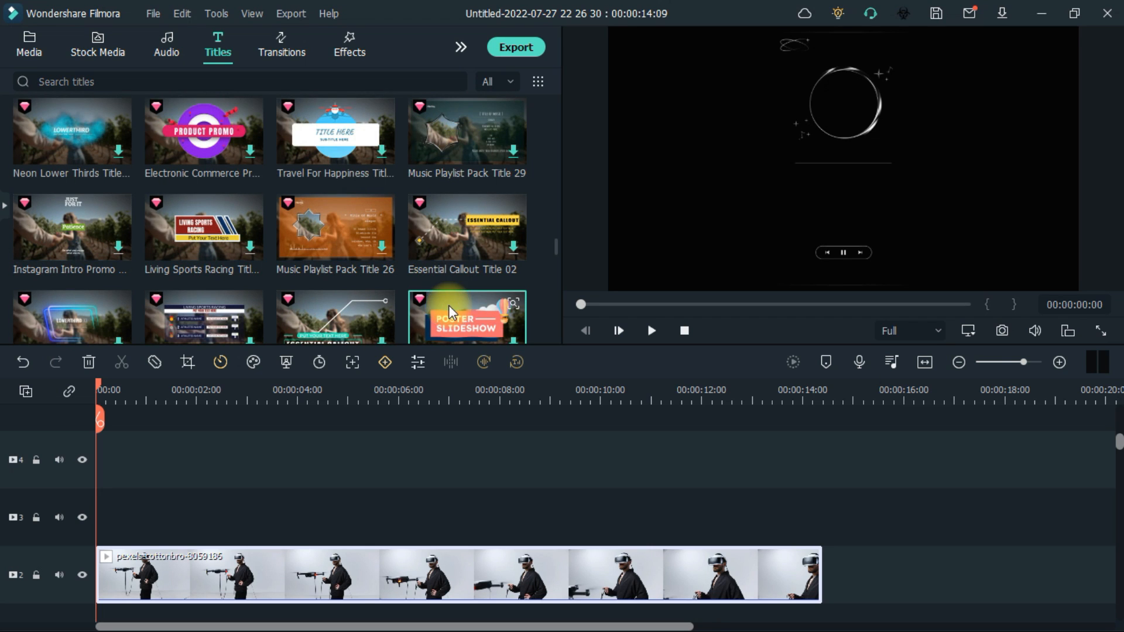
pyautogui.scroll(-1, 448, 304)
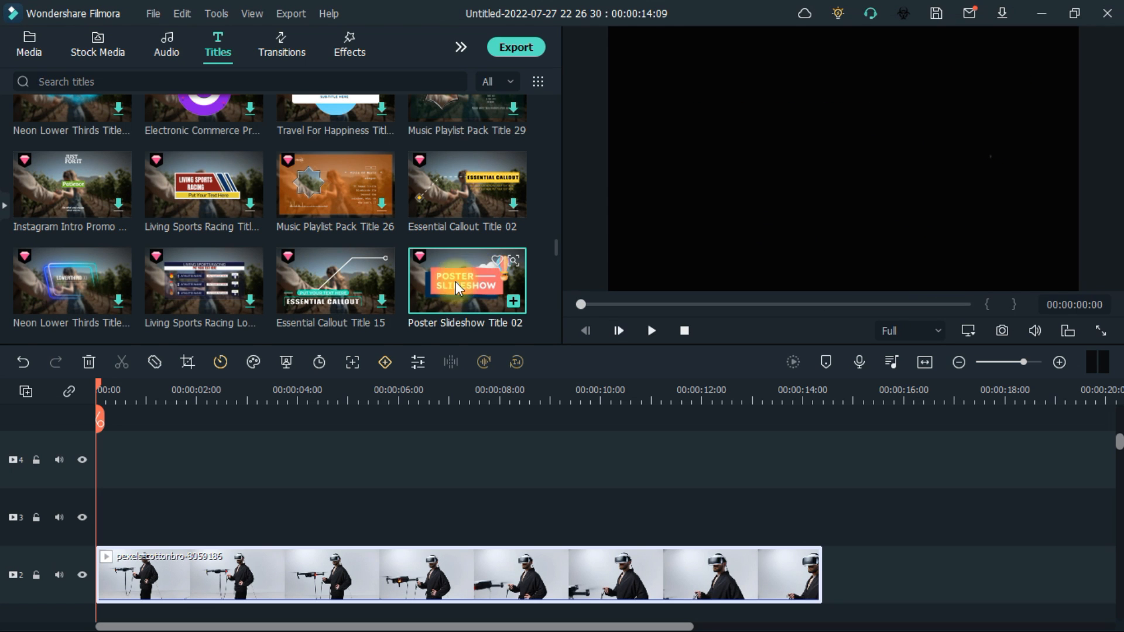
pyautogui.scroll(-3, 353, 289)
pyautogui.scroll(-10, 353, 289)
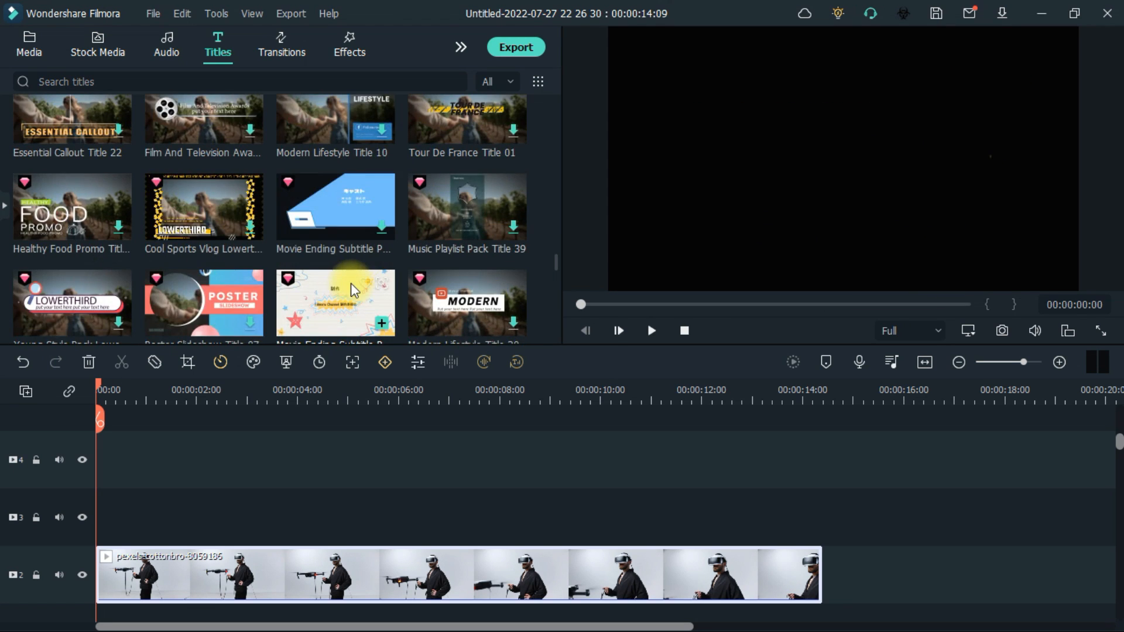
pyautogui.scroll(-5, 353, 289)
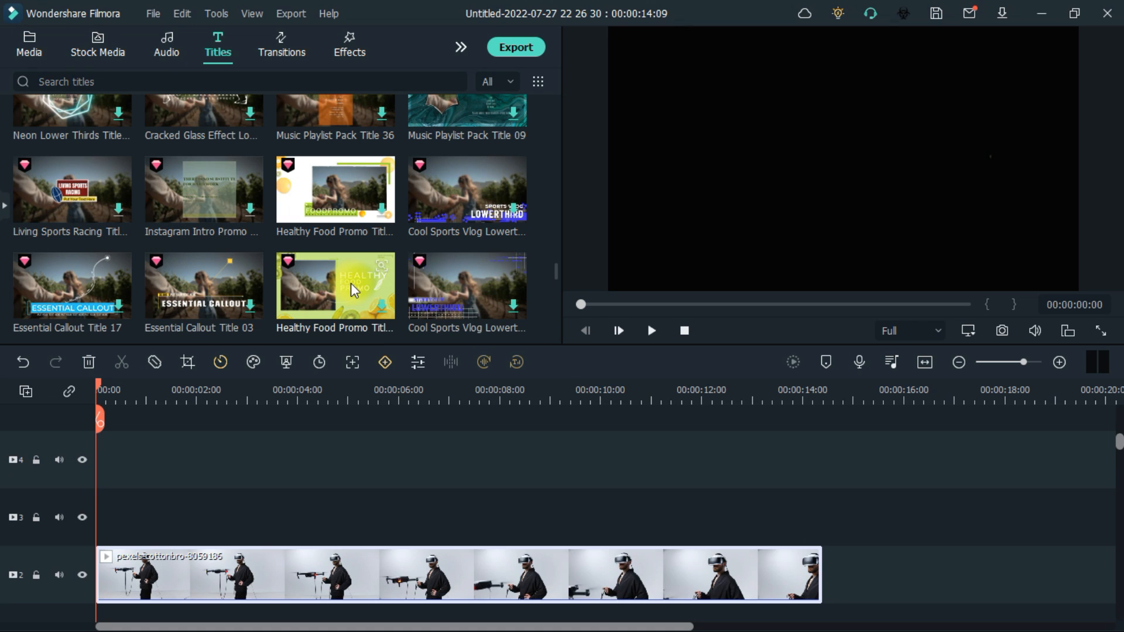
pyautogui.scroll(-6, 353, 289)
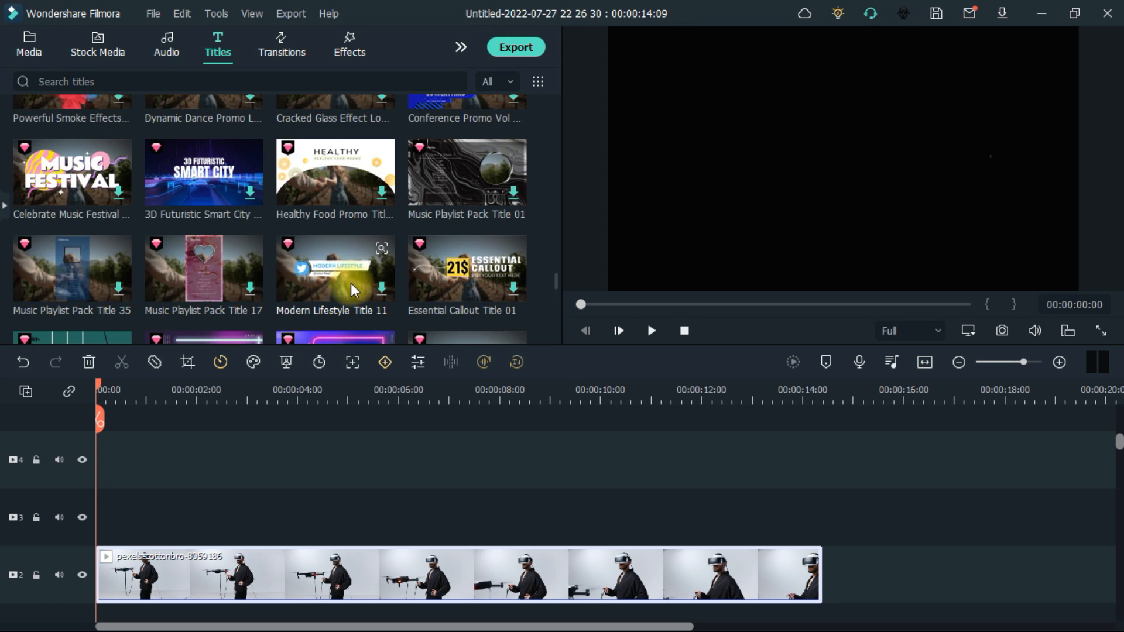
pyautogui.scroll(-5, 353, 289)
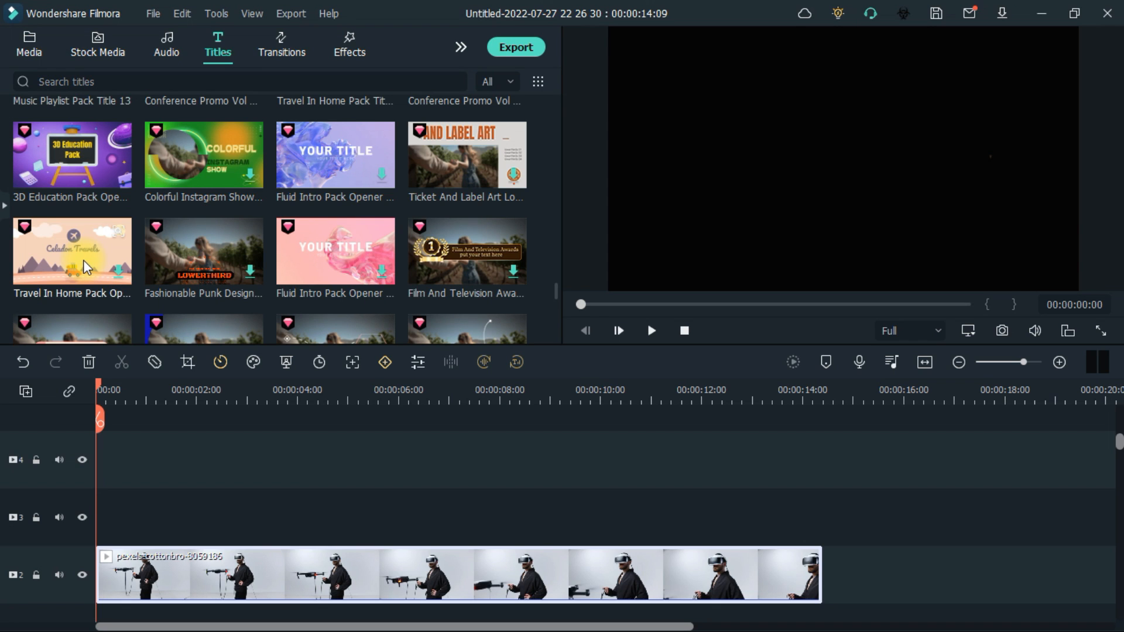
# Preview the 3D Education Pack Opener title, scrubbing through its animation
pyautogui.click(55, 157)
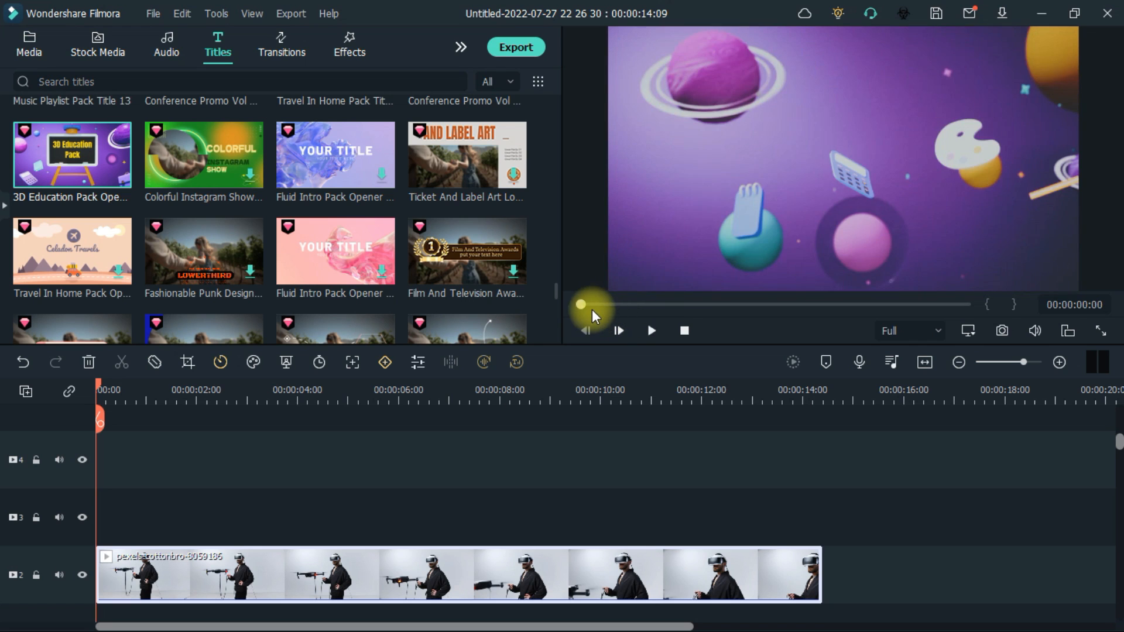
pyautogui.moveTo(581, 304); pyautogui.dragTo(922, 305)
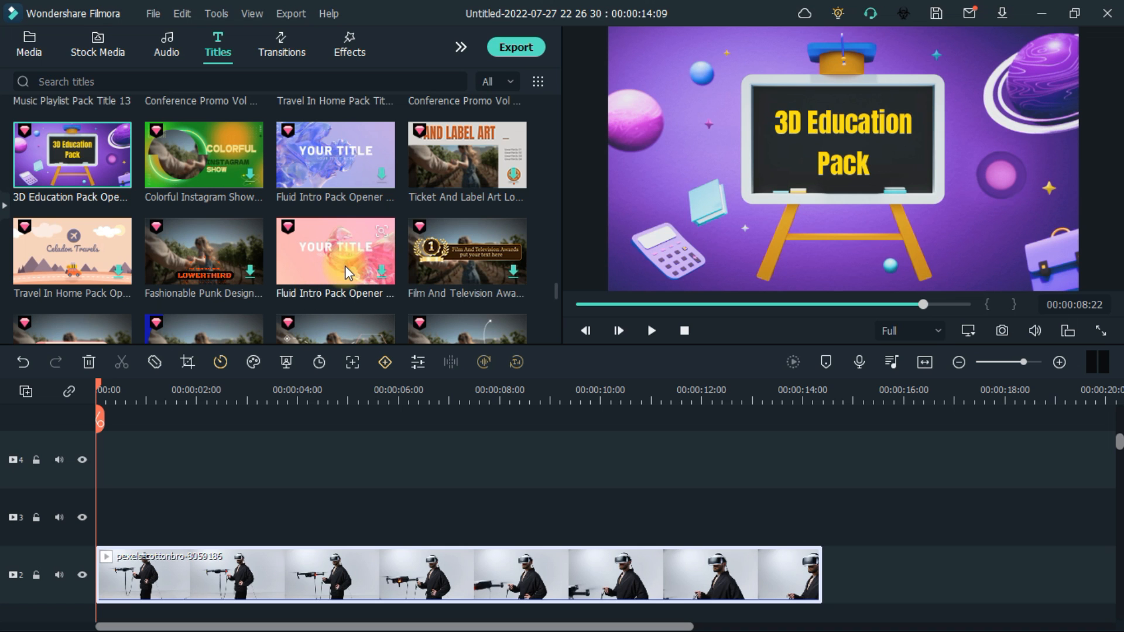
pyautogui.scroll(-1, 346, 266)
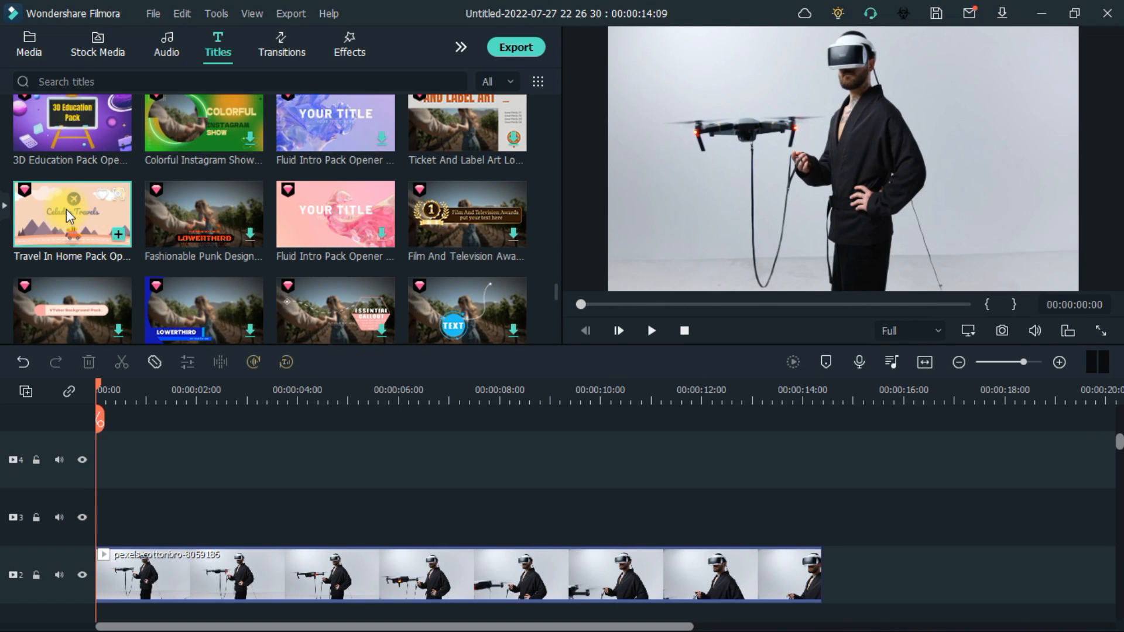
# Place the Travel In Home Pack Opener title at the start of the timeline and open it in Advanced Text Edit
pyautogui.moveTo(69, 216); pyautogui.dragTo(72, 570)
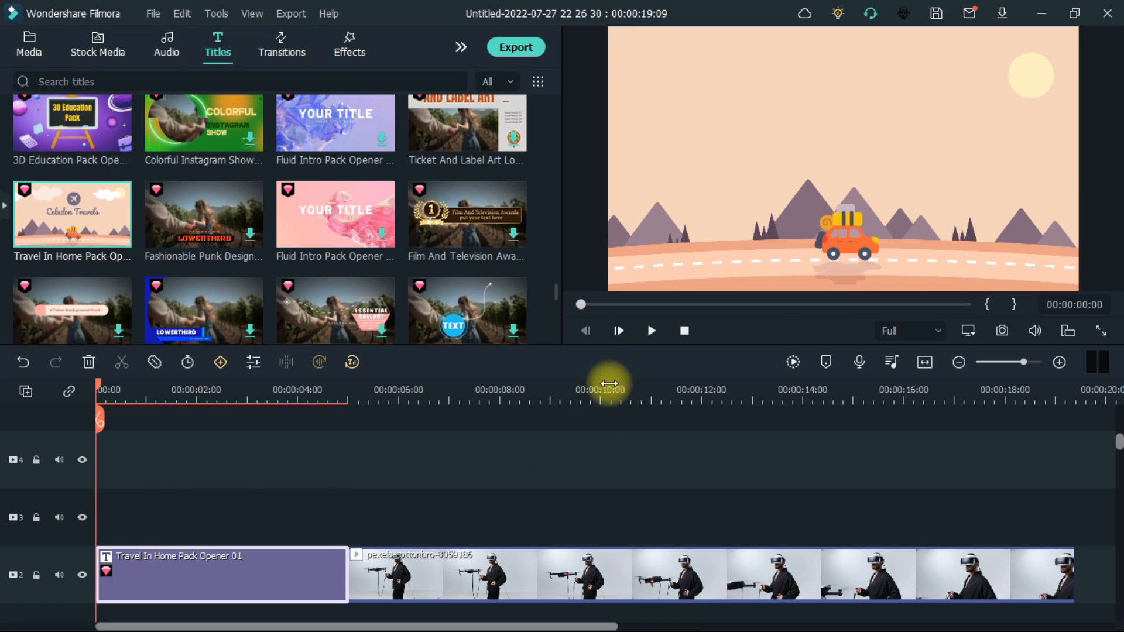
pyautogui.moveTo(104, 385); pyautogui.dragTo(198, 417)
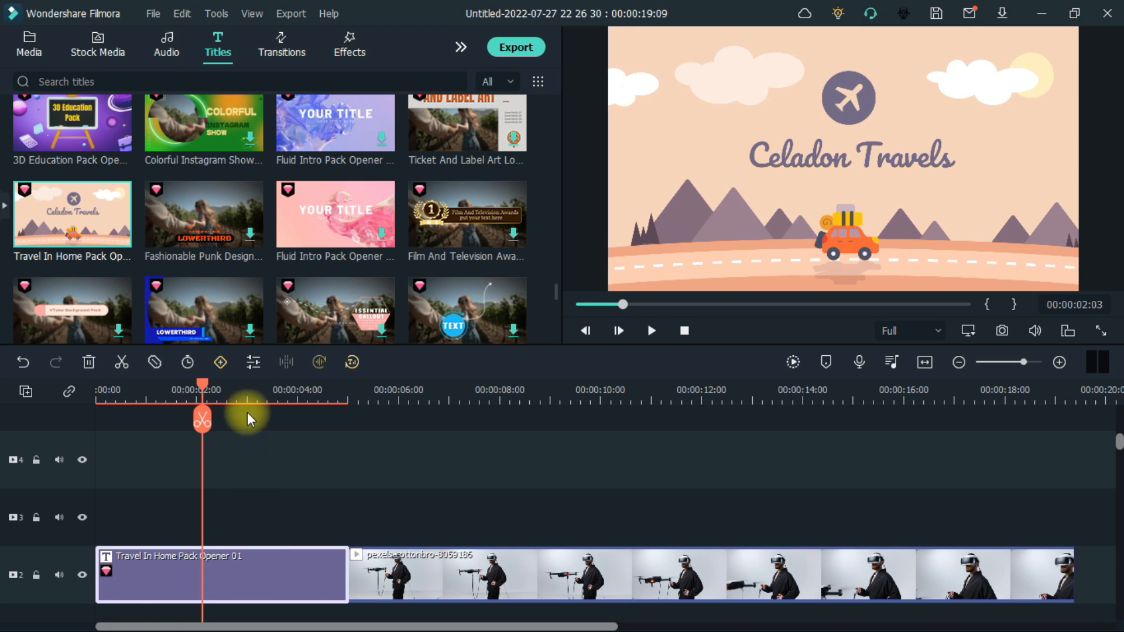
pyautogui.click(256, 367)
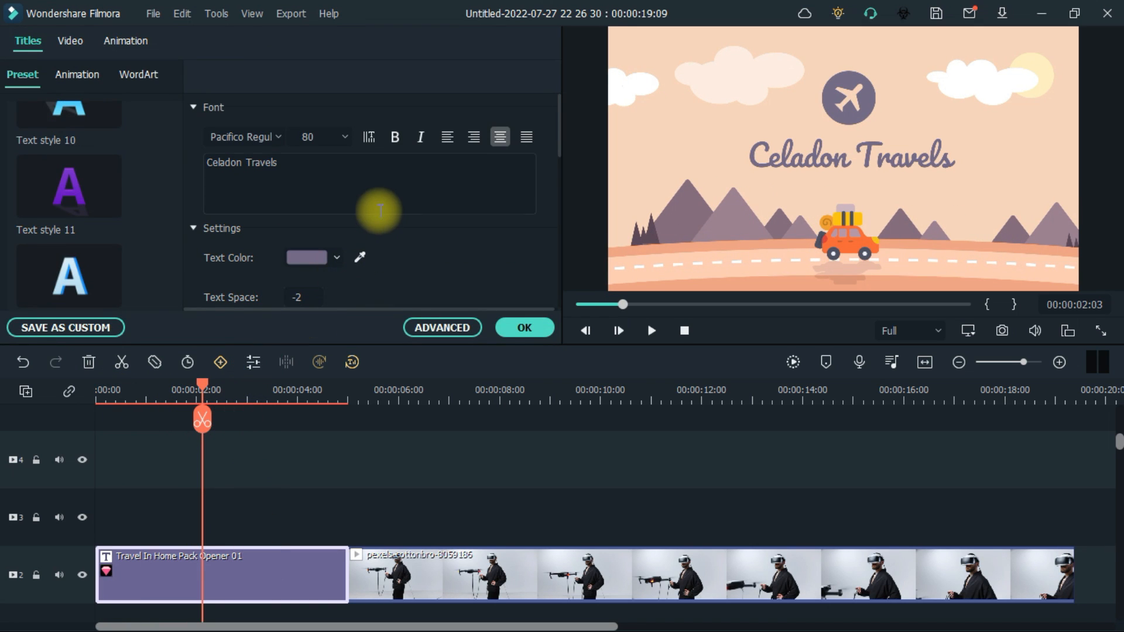
pyautogui.click(444, 327)
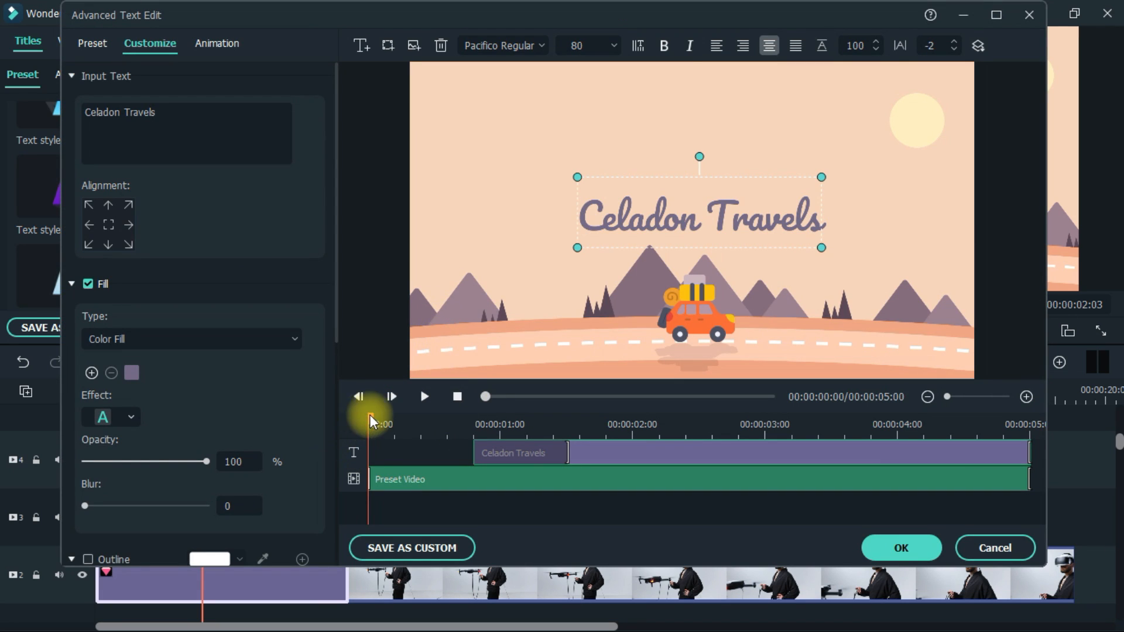
# Scrub the advanced editor's timeline to the point where the title text appears
pyautogui.moveTo(370, 417); pyautogui.dragTo(438, 449)
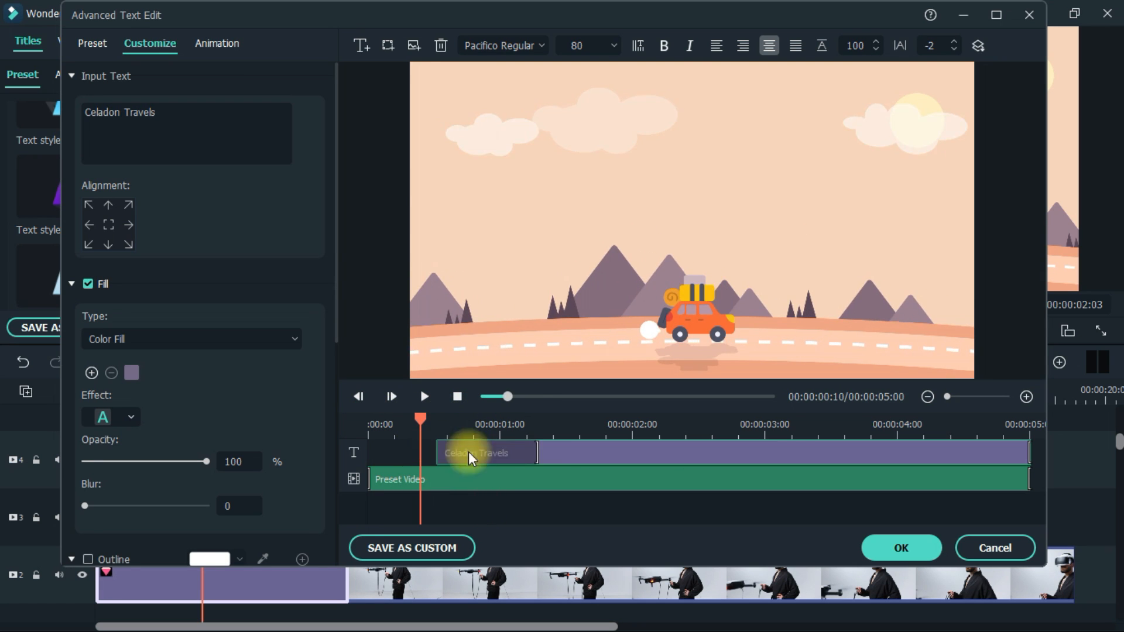
pyautogui.click(540, 452)
pyautogui.moveTo(590, 449); pyautogui.dragTo(568, 451)
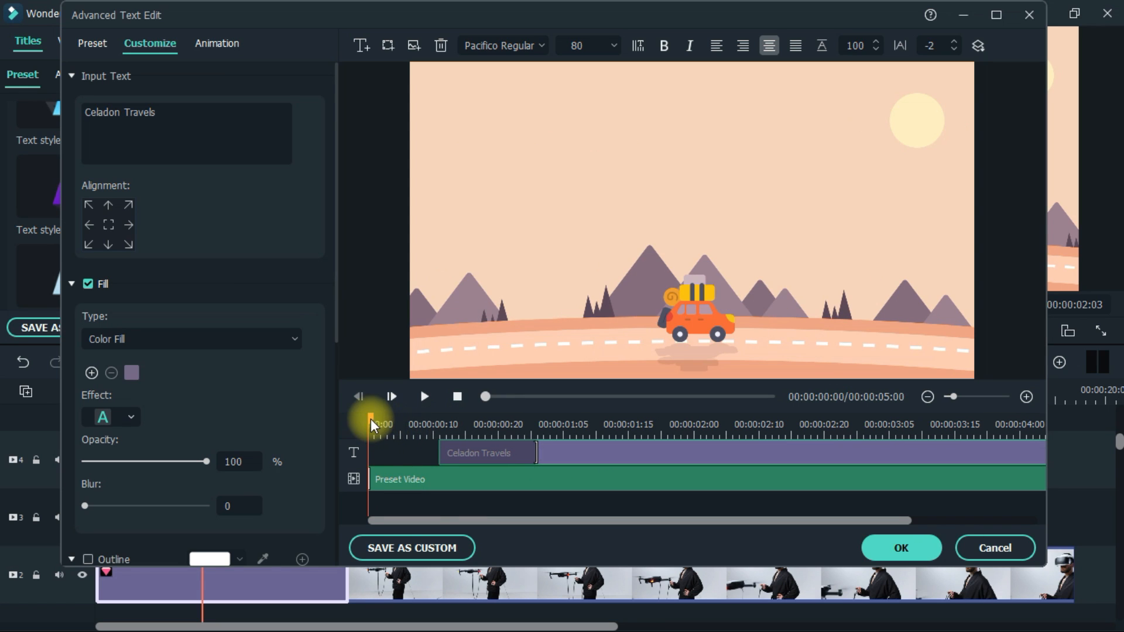
pyautogui.moveTo(371, 426); pyautogui.dragTo(596, 426)
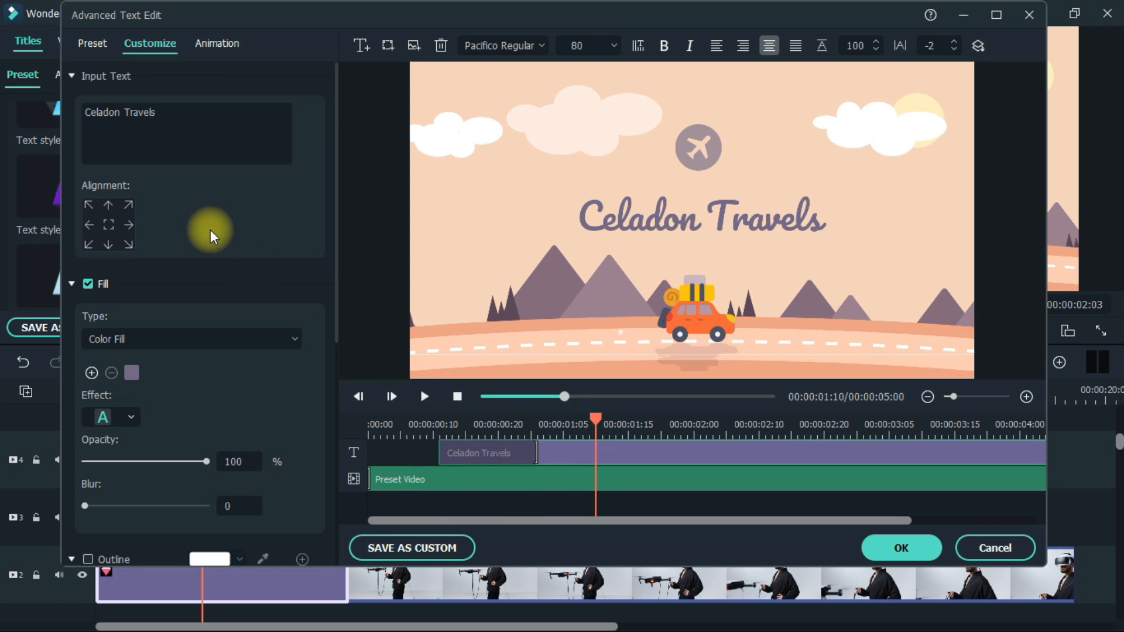
# Replace the title text "Celadon Travels" with "Vlog"
pyautogui.moveTo(167, 112); pyautogui.dragTo(23, 117)
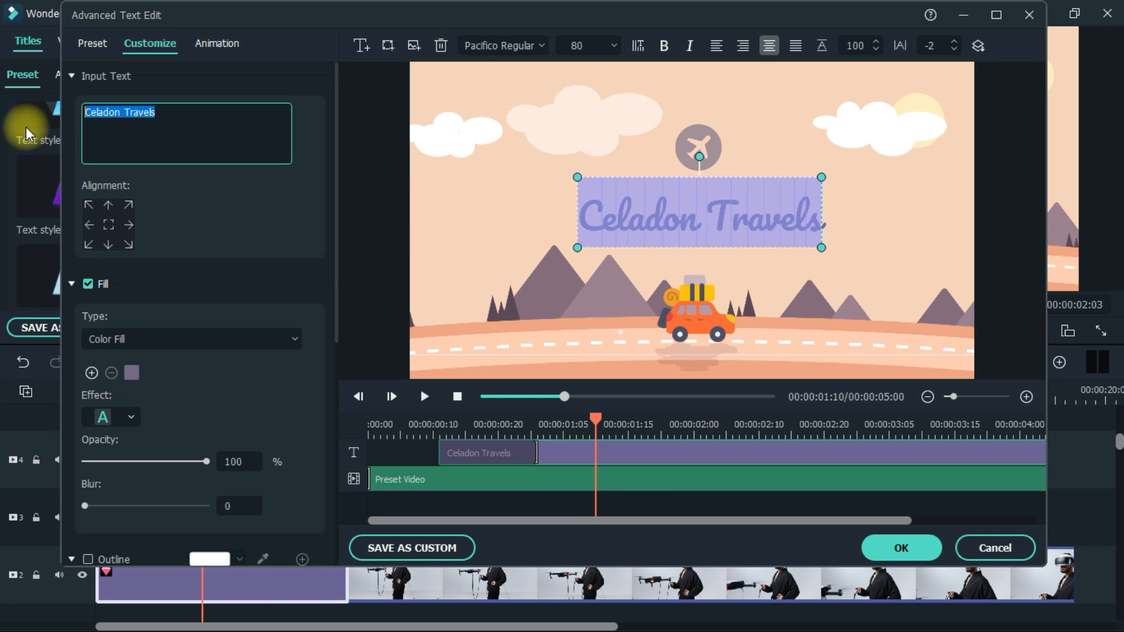
pyautogui.write('Vlo')
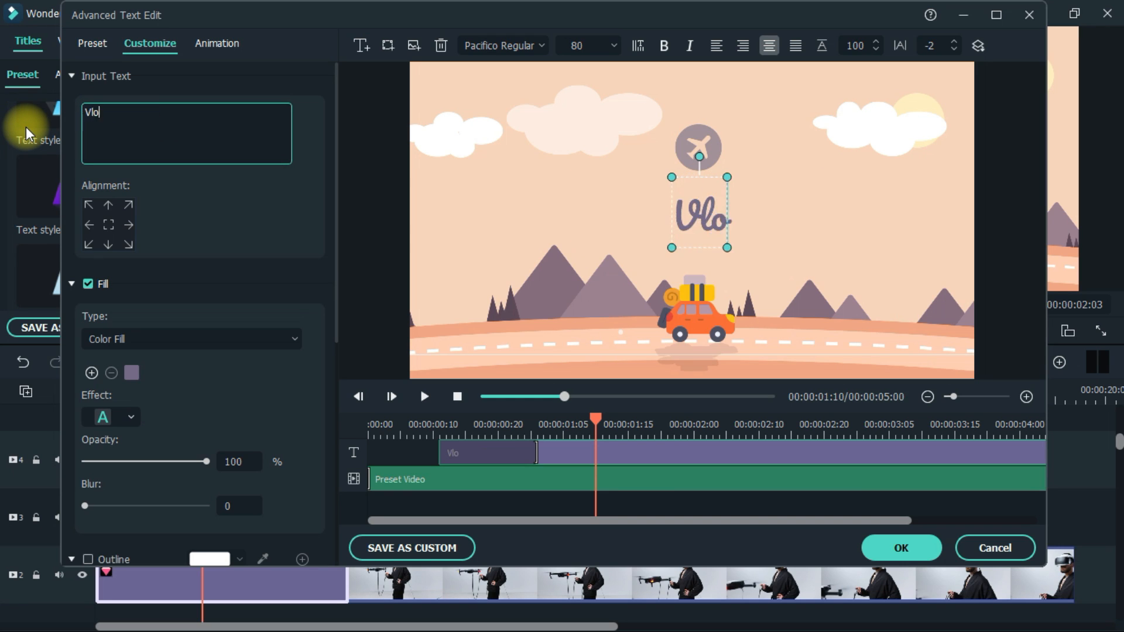
pyautogui.write('g Vides')
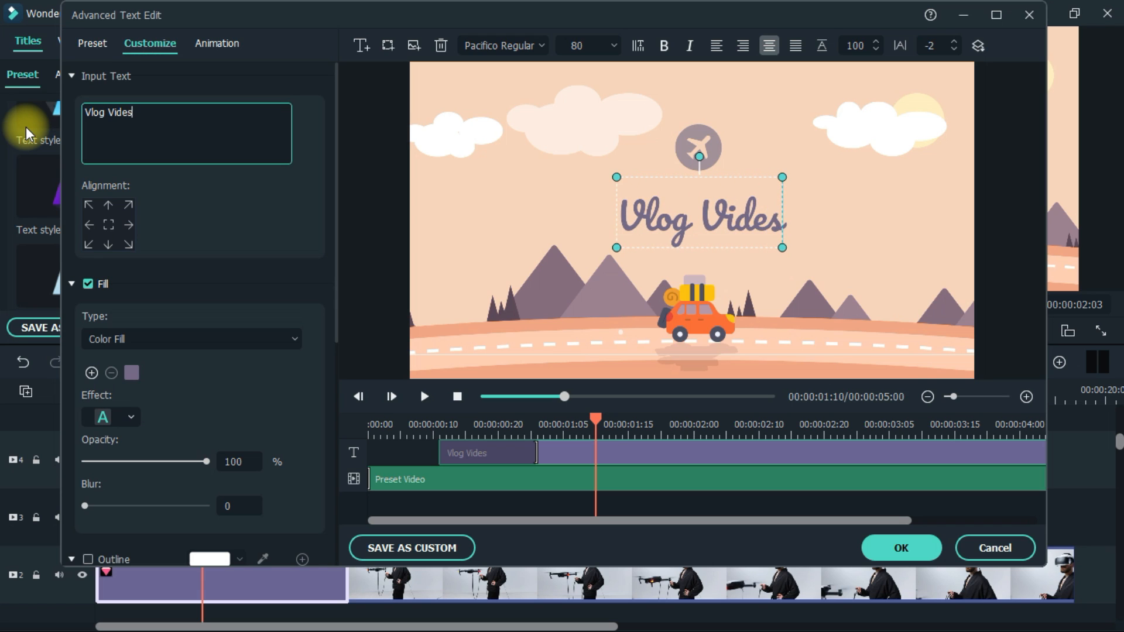
# Extend the title text so it reads Vlog Videos
pyautogui.press('BackSpace')
pyautogui.write('os')
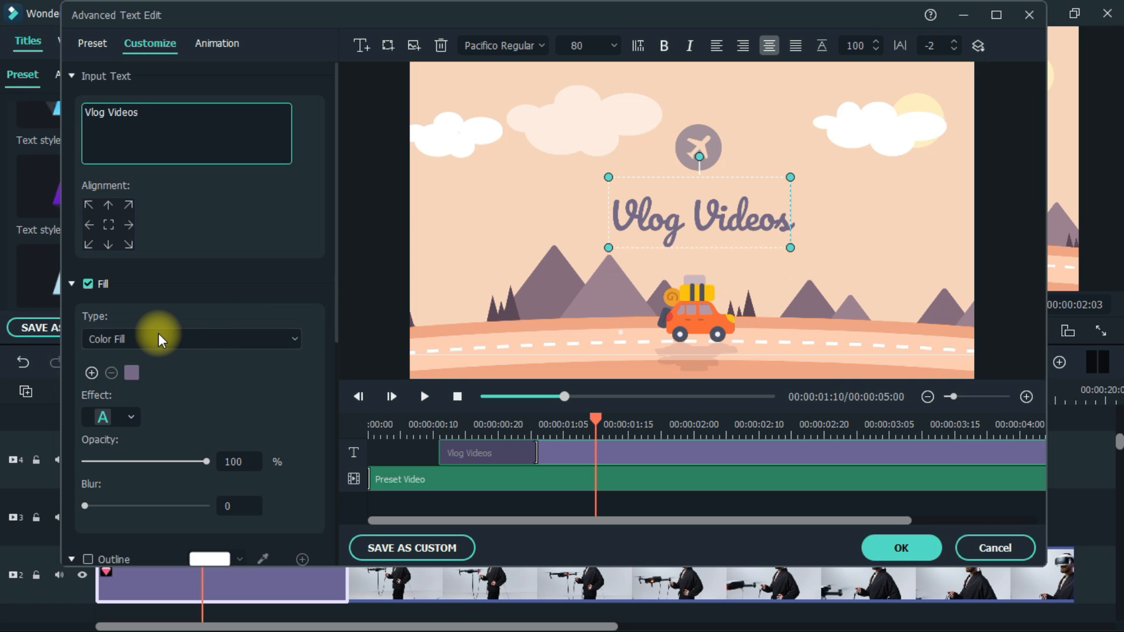
# Set the text fill colour by sampling the orange of the car in the preview with the eyedropper
pyautogui.click(132, 372)
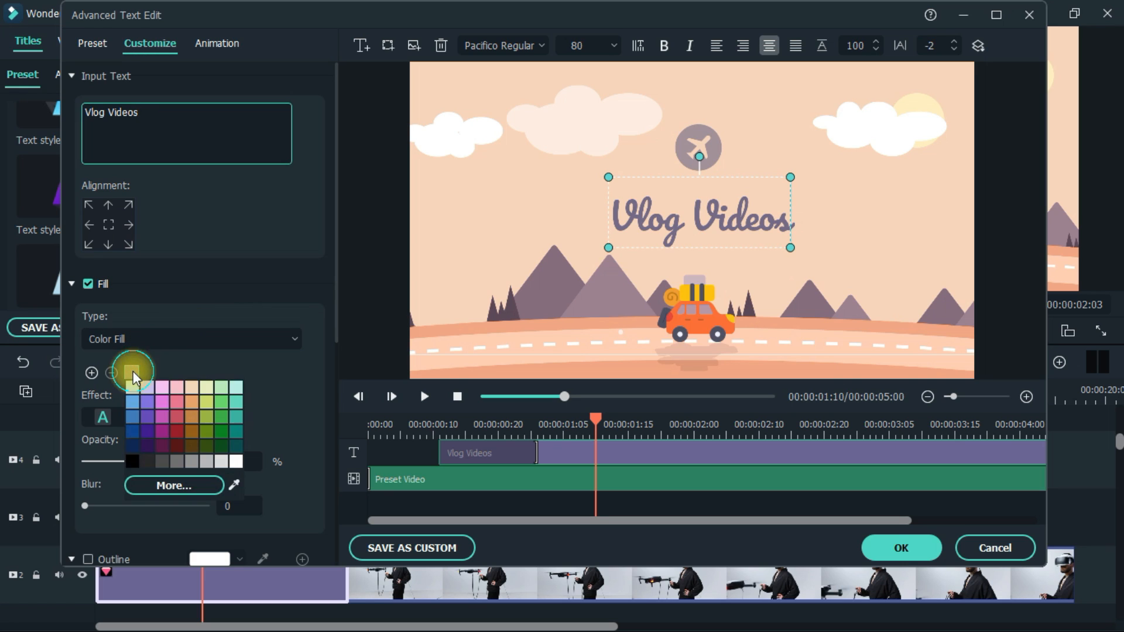
pyautogui.click(234, 485)
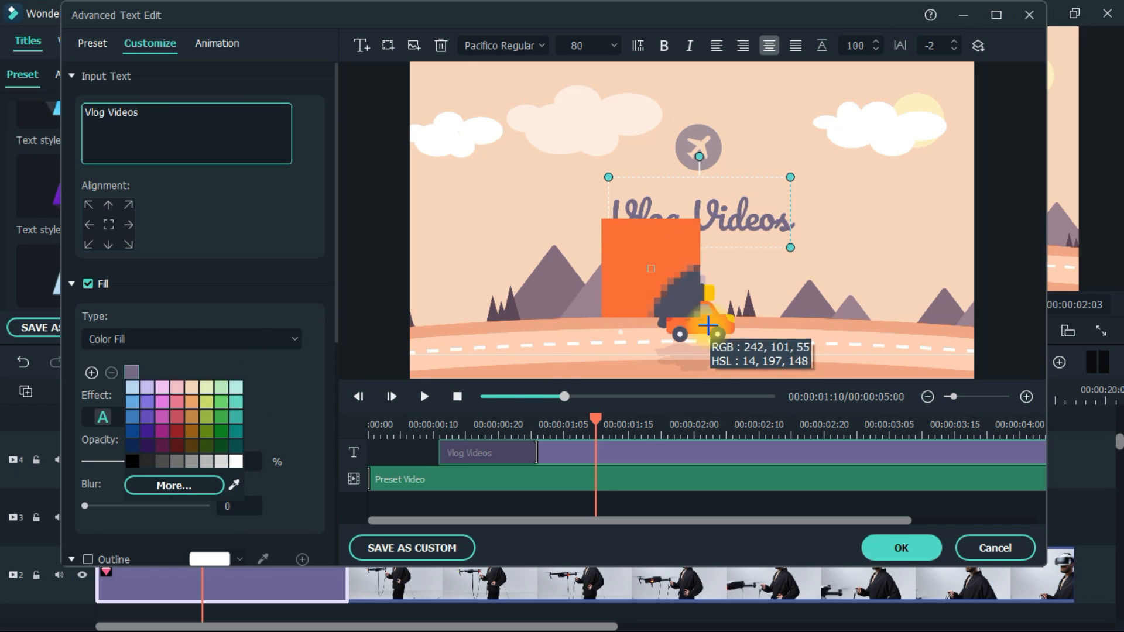
pyautogui.click(707, 323)
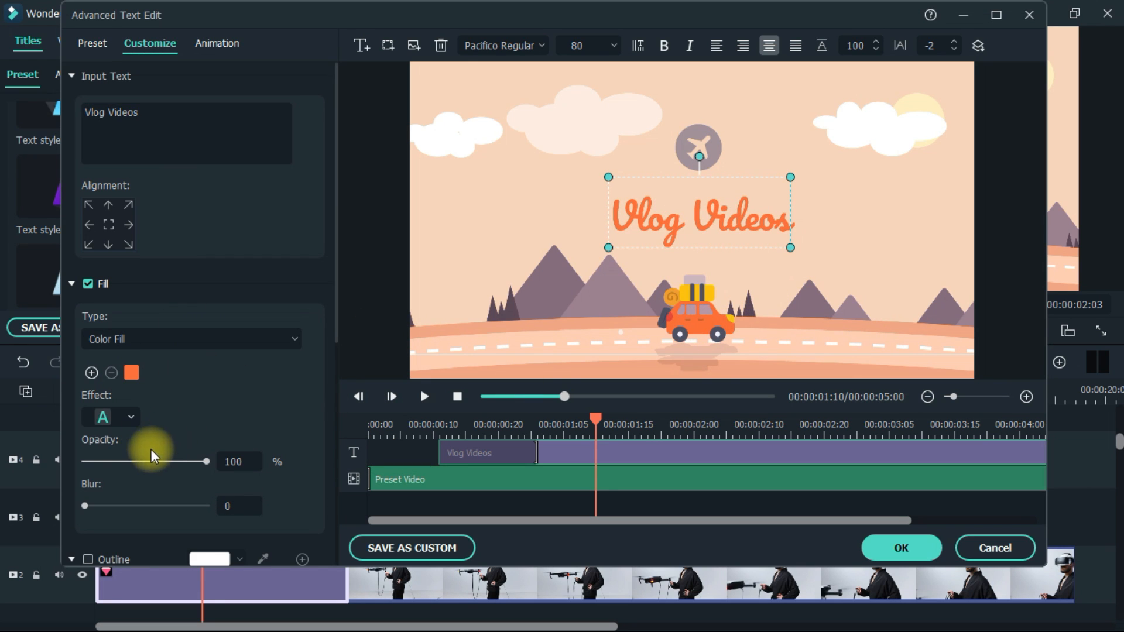
# Enable the white outline on the title text and set its thickness to 8
pyautogui.scroll(-1, 166, 464)
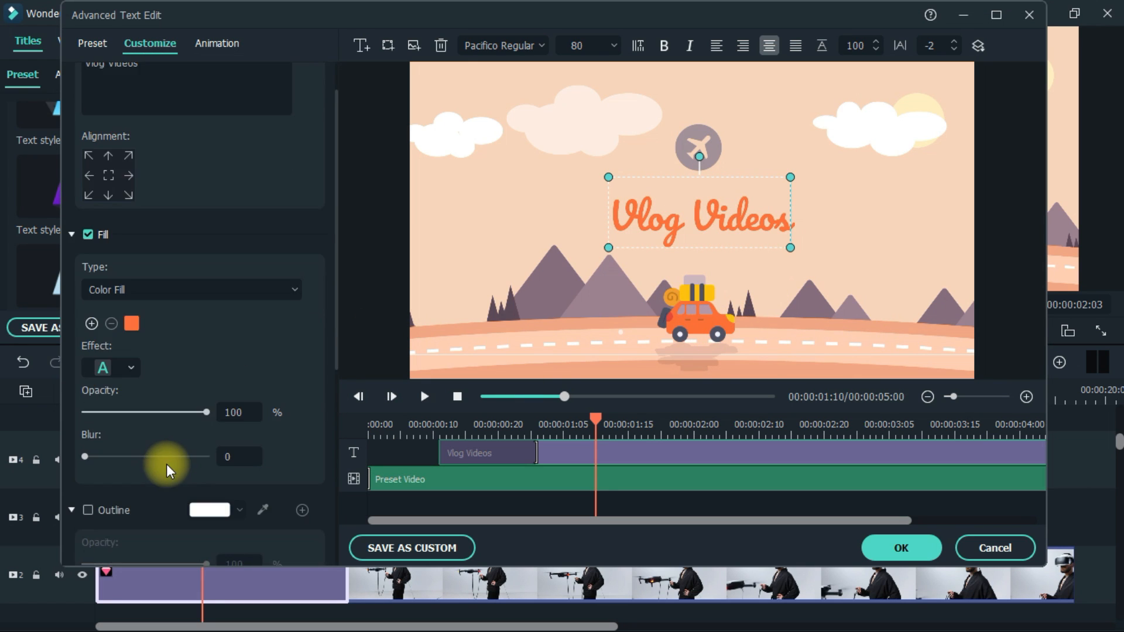
pyautogui.scroll(-2, 125, 453)
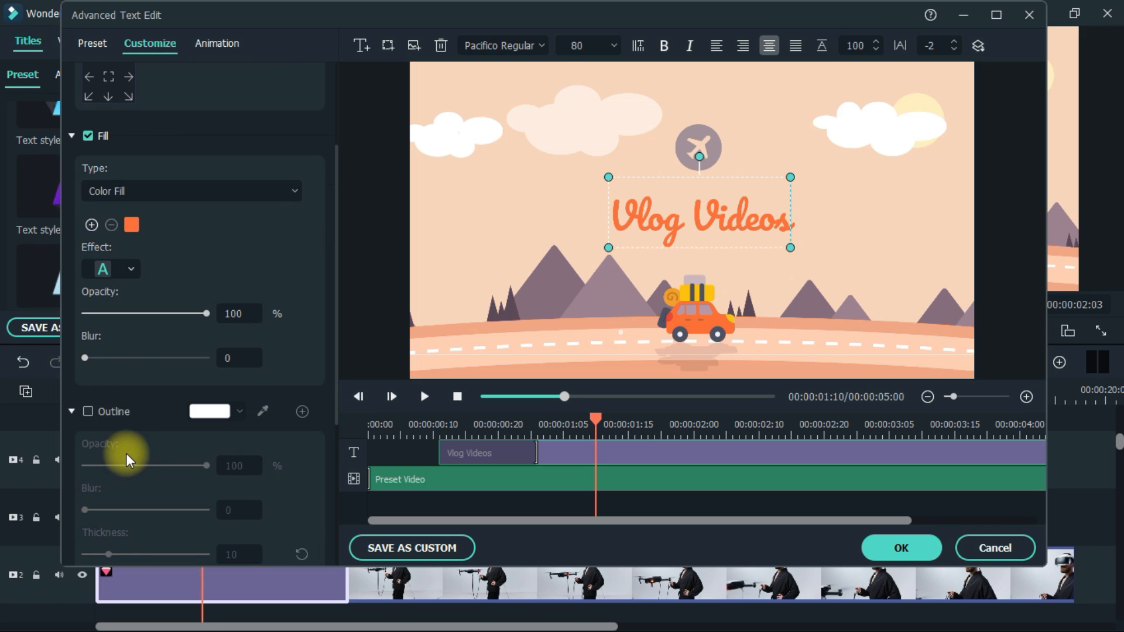
pyautogui.click(98, 413)
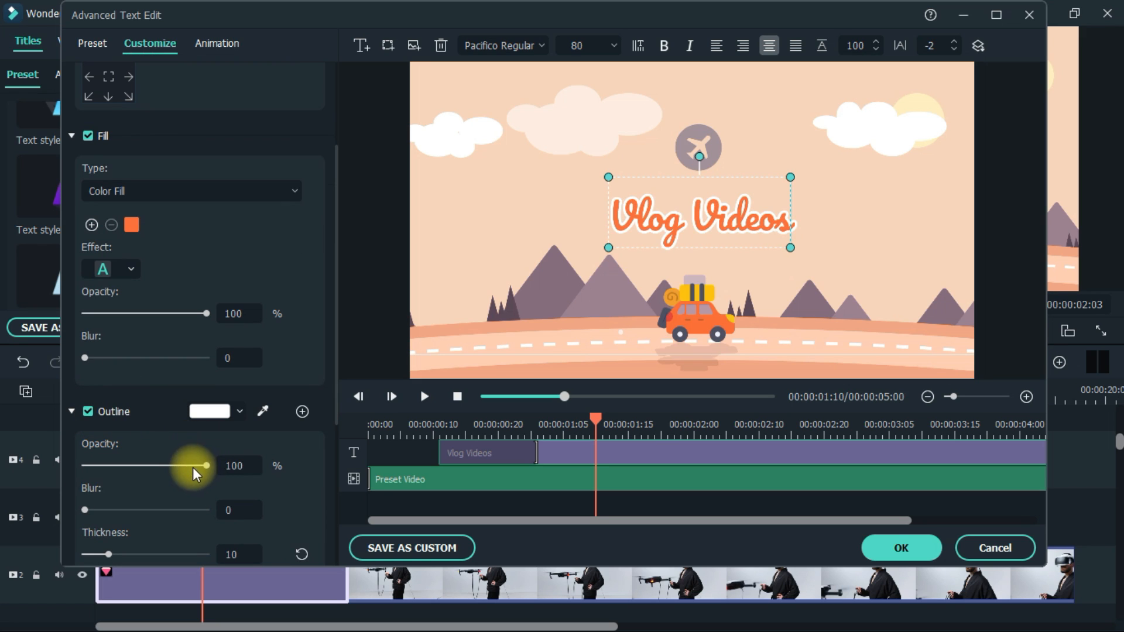
pyautogui.moveTo(193, 468); pyautogui.dragTo(214, 486)
pyautogui.scroll(-1, 128, 472)
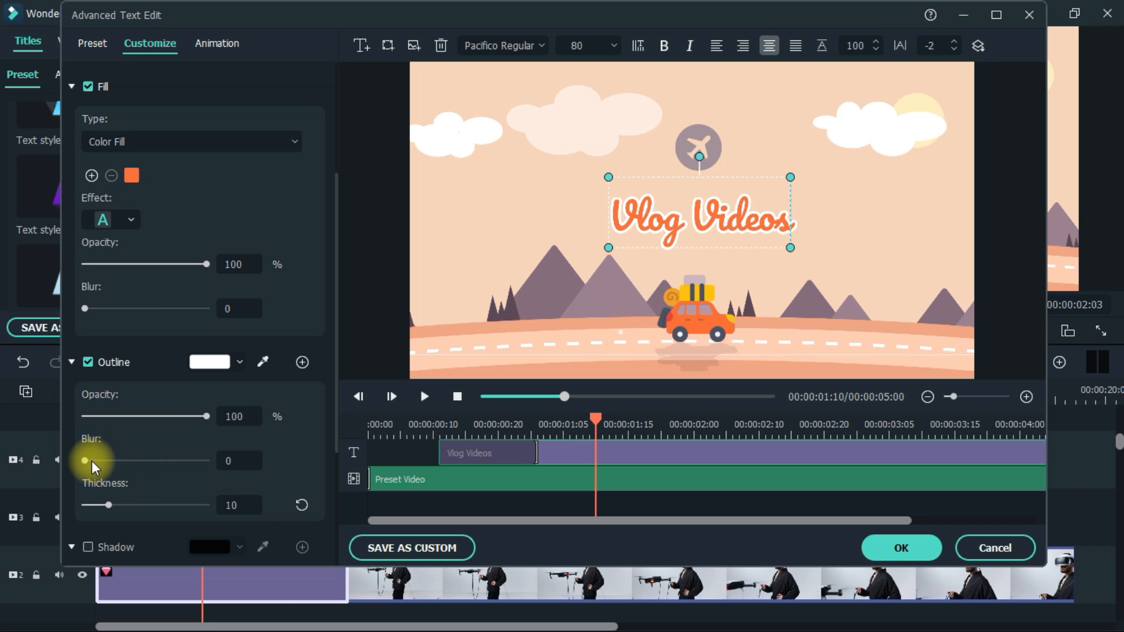
pyautogui.moveTo(86, 461); pyautogui.dragTo(106, 510)
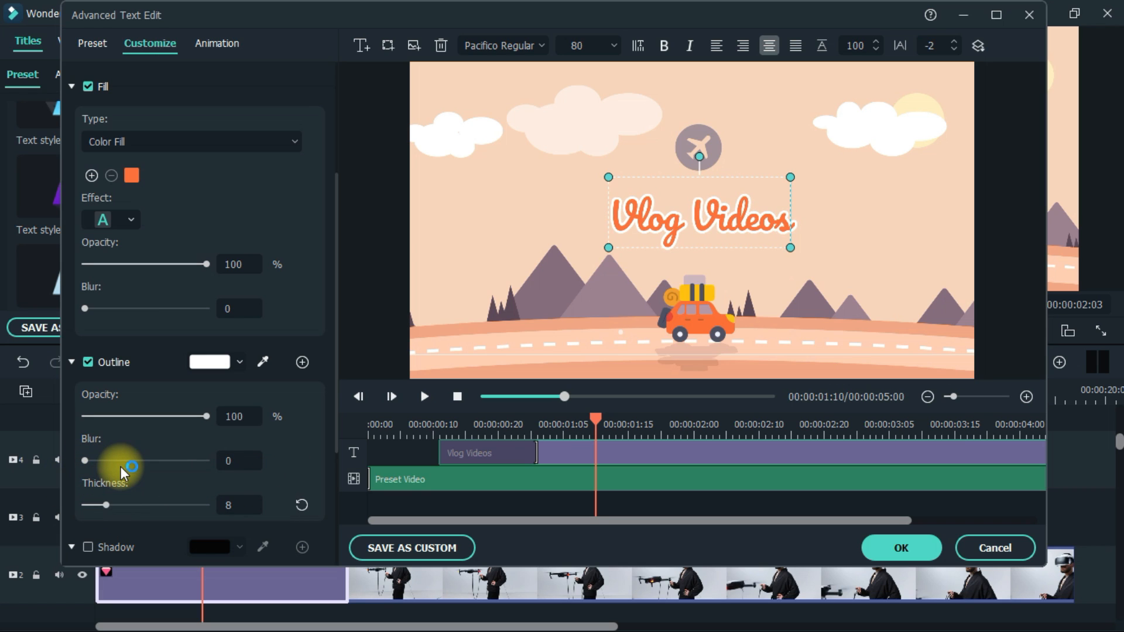
# Enable the text shadow and set its opacity to 25%
pyautogui.scroll(-3, 140, 465)
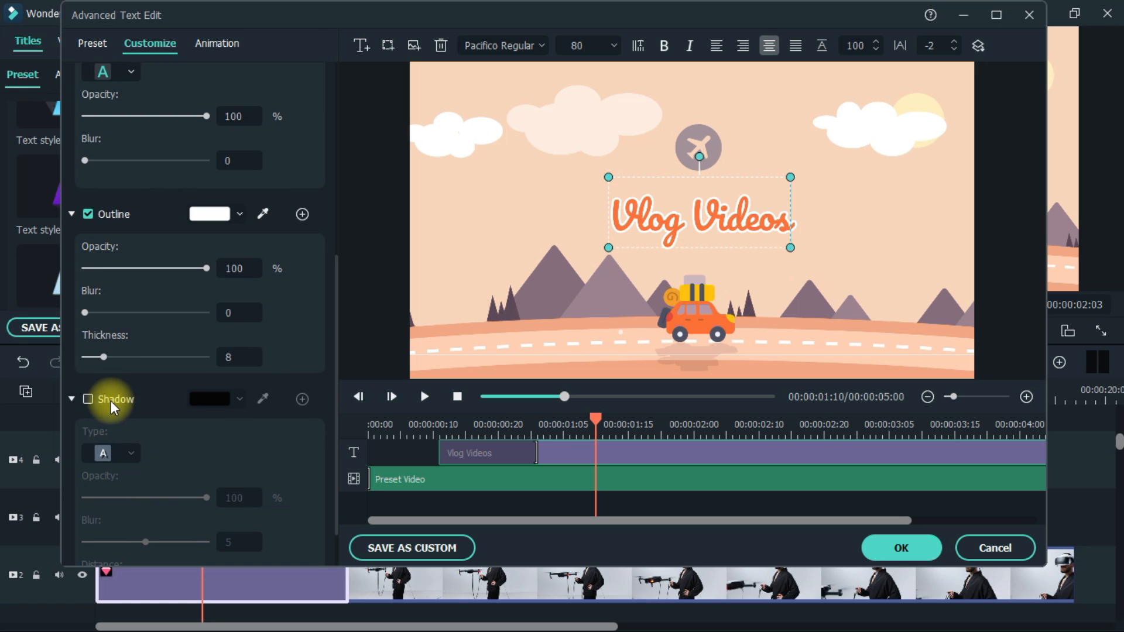
pyautogui.click(88, 399)
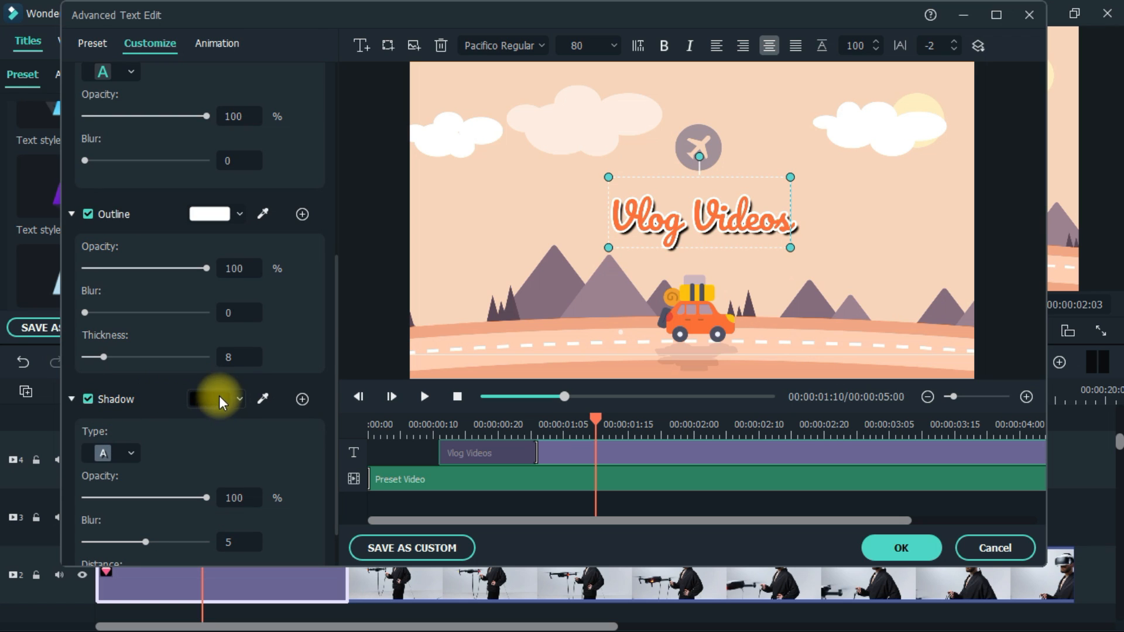
pyautogui.click(130, 454)
pyautogui.click(192, 452)
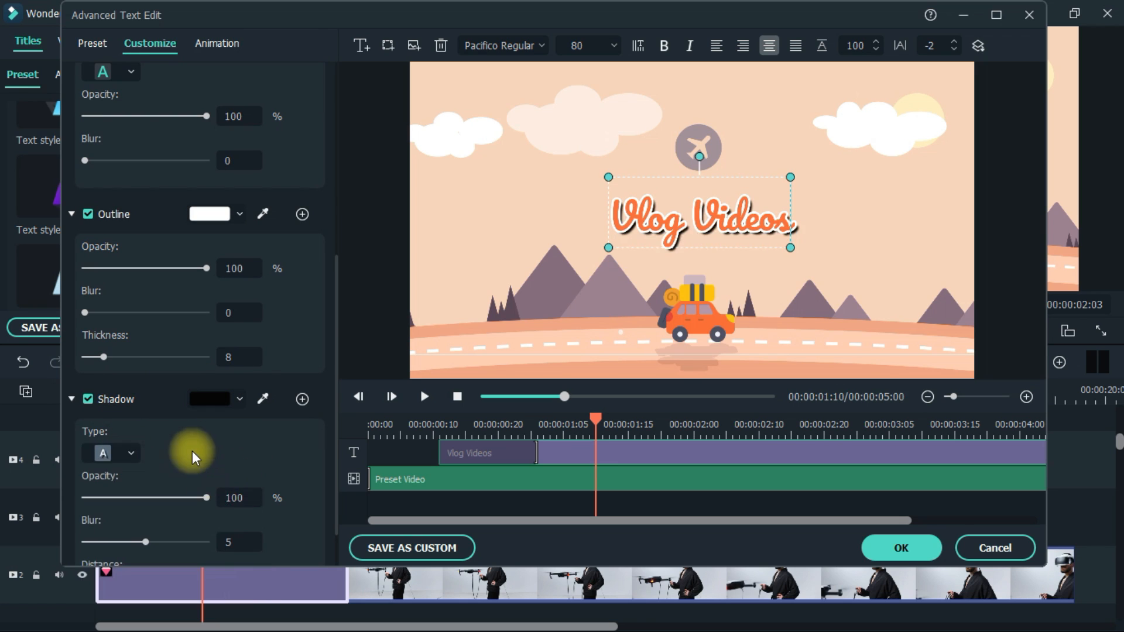
pyautogui.moveTo(187, 491); pyautogui.dragTo(131, 497)
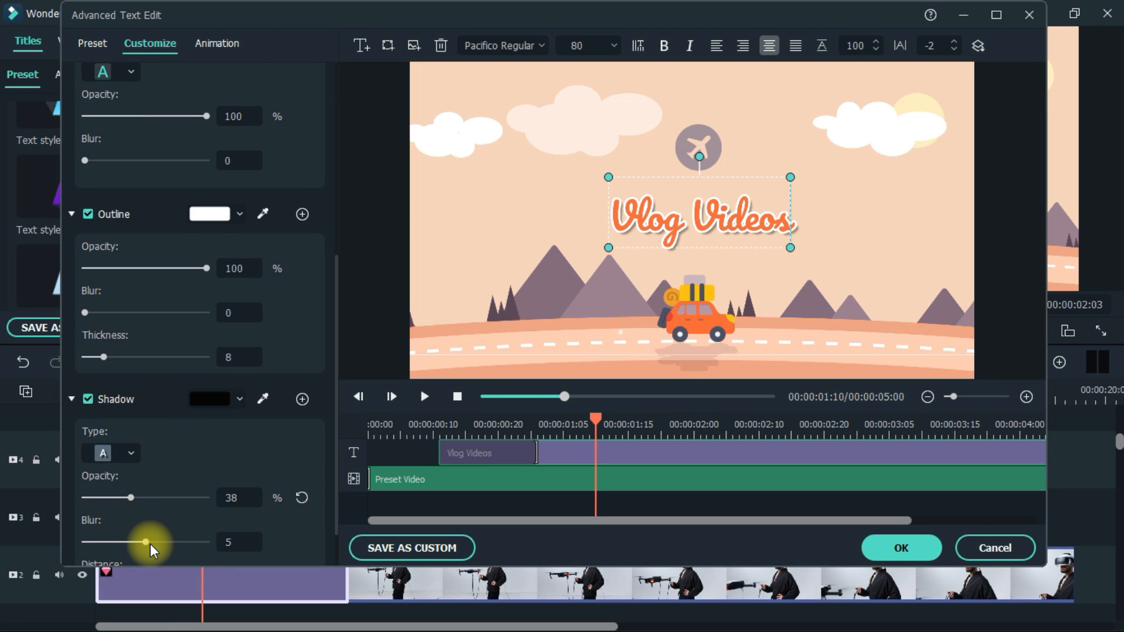
pyautogui.scroll(-1, 149, 543)
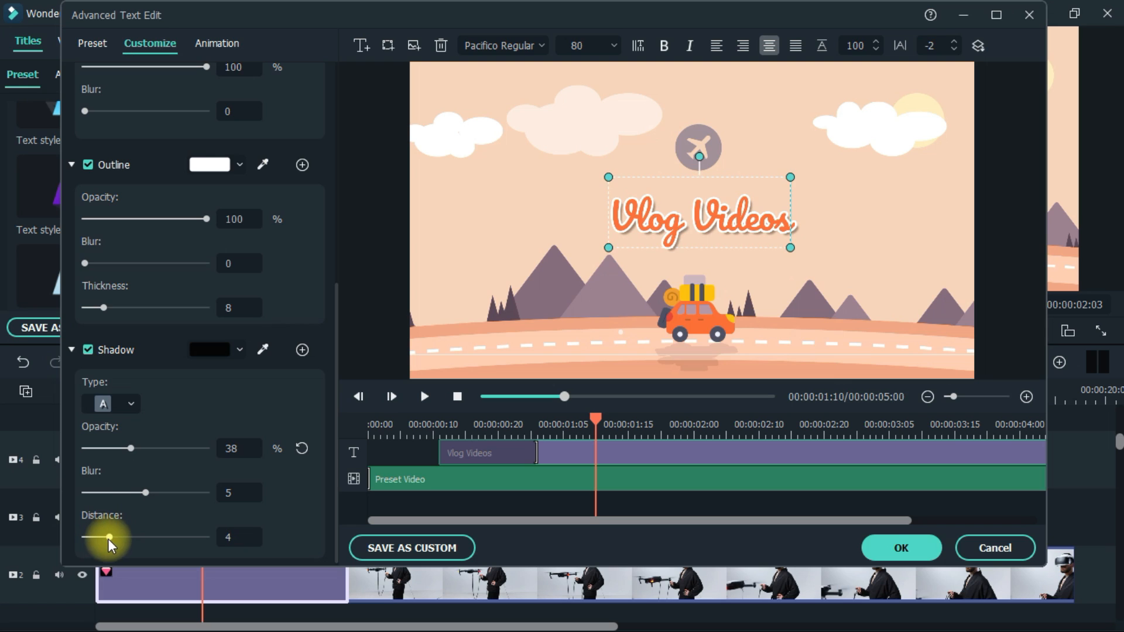
pyautogui.click(124, 448)
pyautogui.click(110, 449)
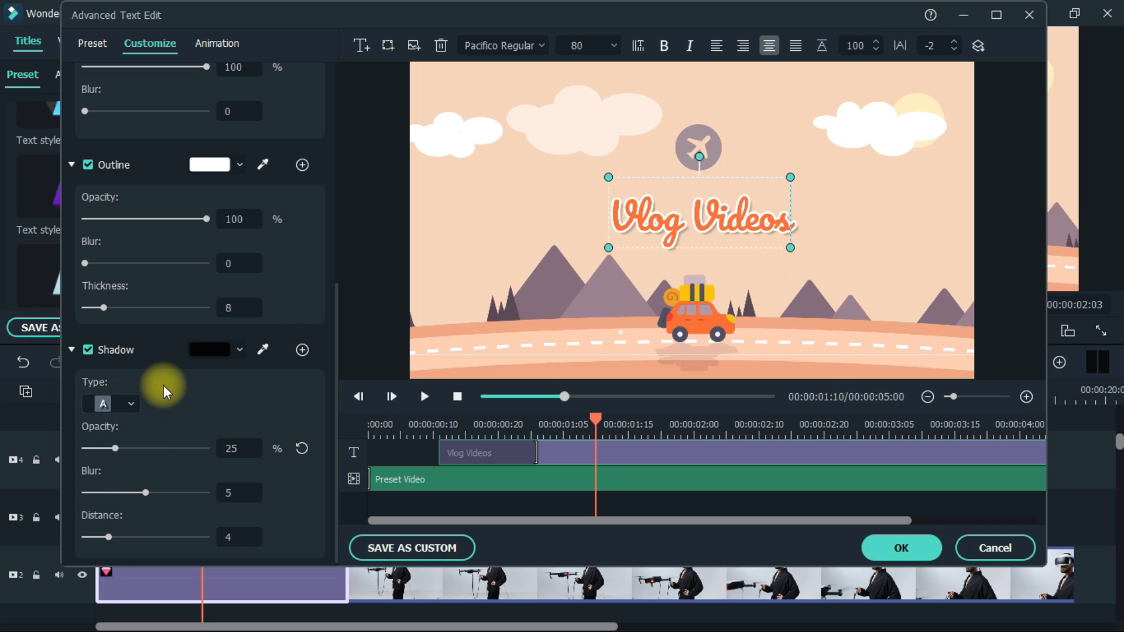
# Add a second line reading EVERY DAYS below Vlog Videos
pyautogui.scroll(-1, 212, 395)
pyautogui.scroll(8, 212, 393)
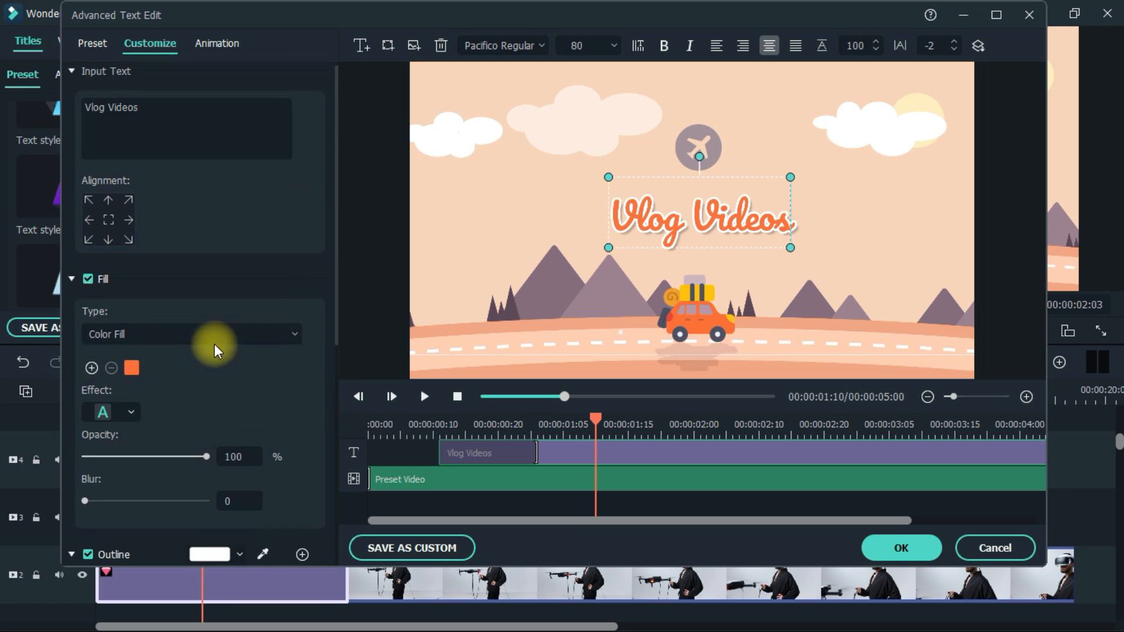
pyautogui.click(153, 113)
pyautogui.press('Return')
pyautogui.press('Return')
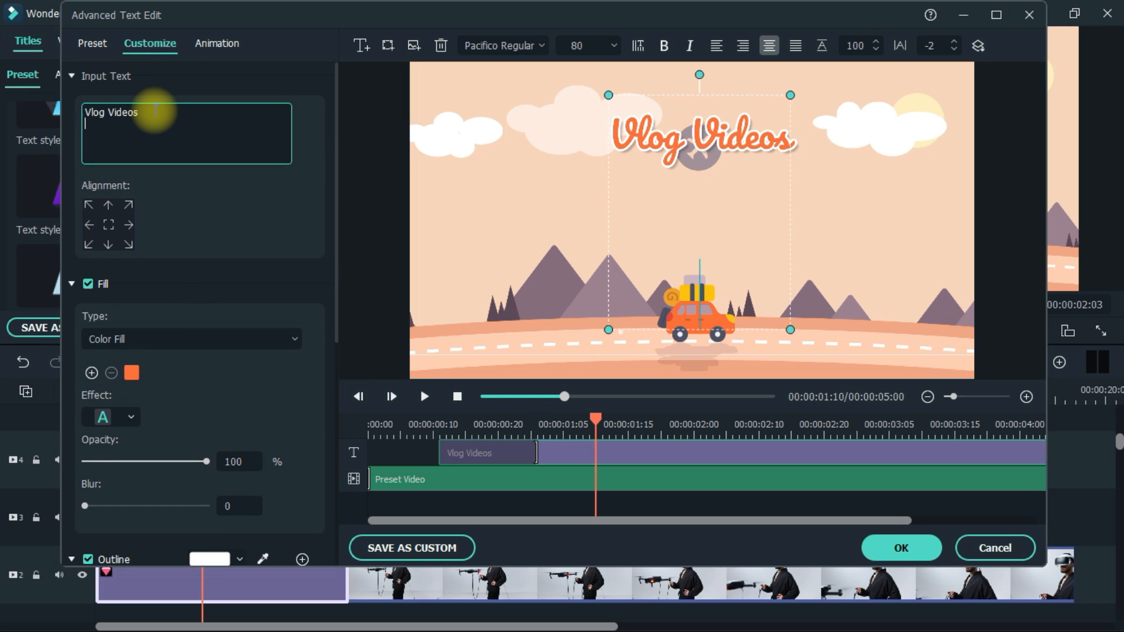
pyautogui.write('EVERY DA')
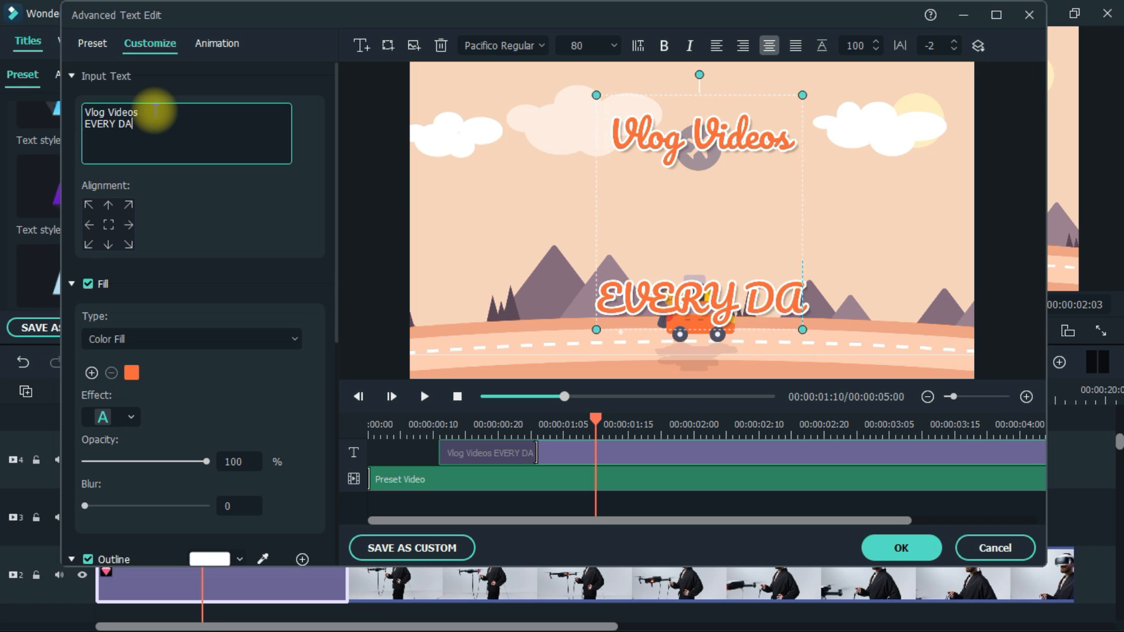
pyautogui.write('YS')
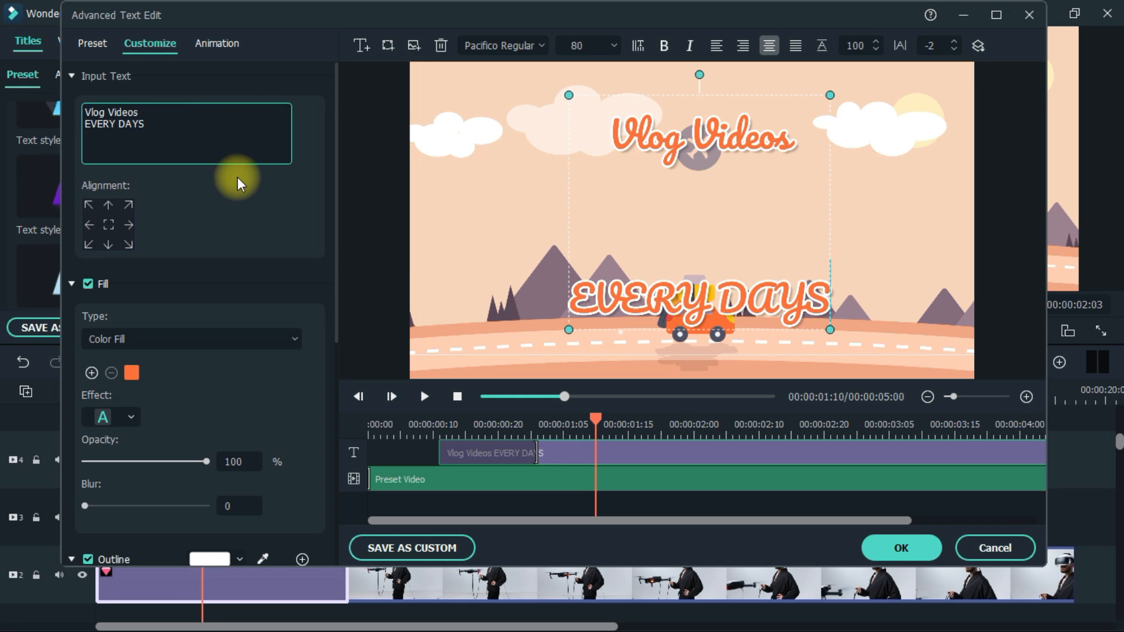
# Change the font of the EVERY DAYS line to Roboto Bold
pyautogui.moveTo(840, 290); pyautogui.dragTo(561, 287)
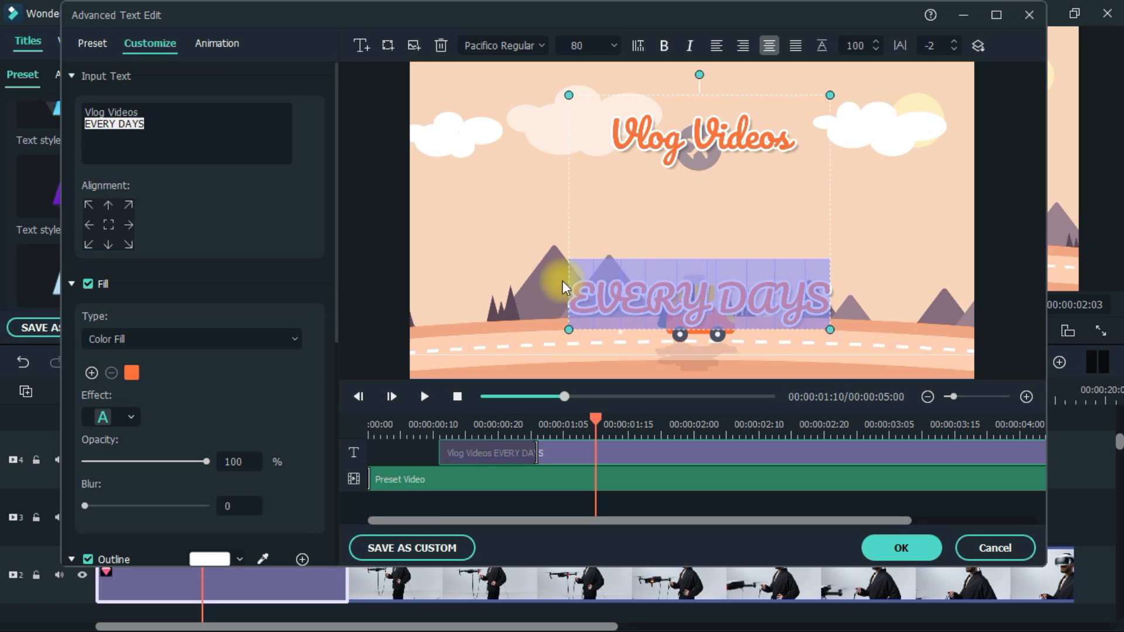
pyautogui.click(510, 50)
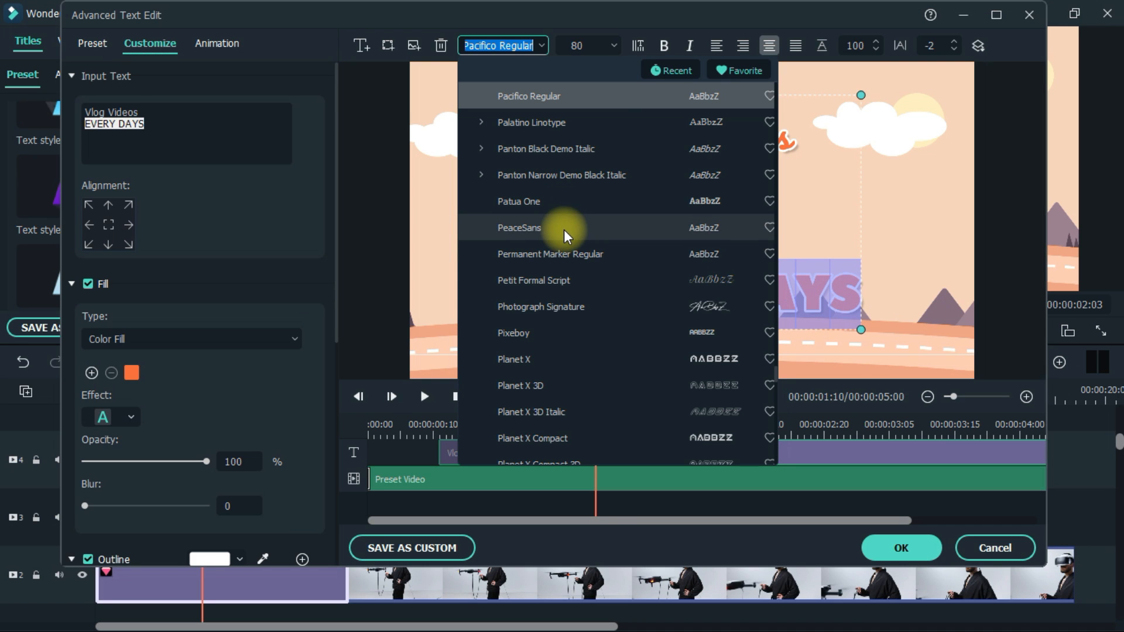
pyautogui.scroll(-9, 567, 309)
pyautogui.click(481, 110)
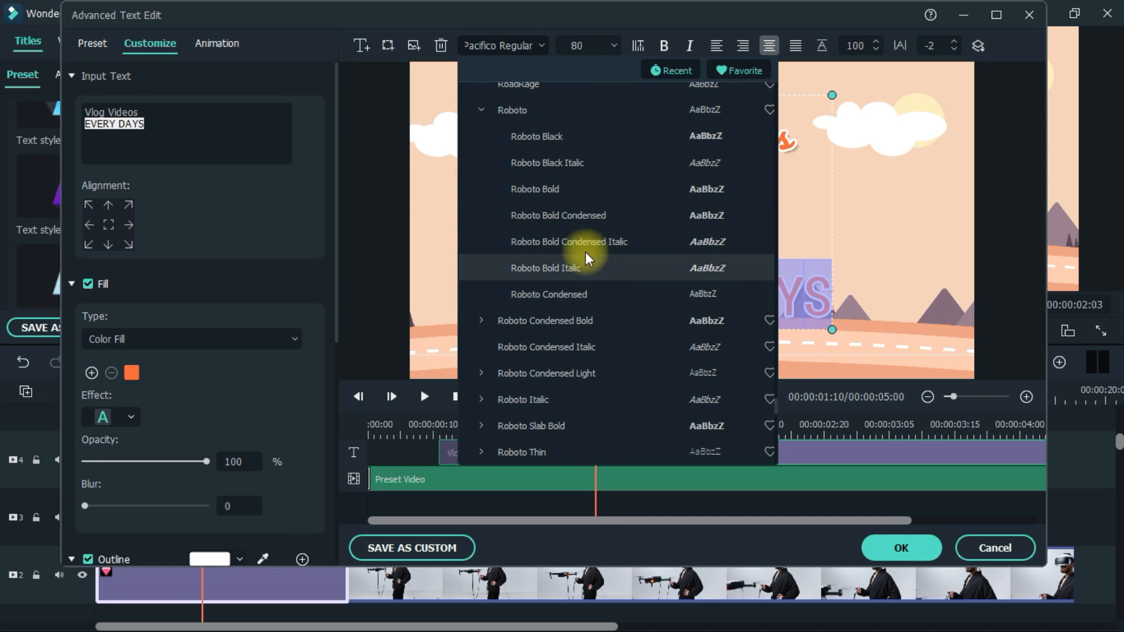
pyautogui.click(574, 187)
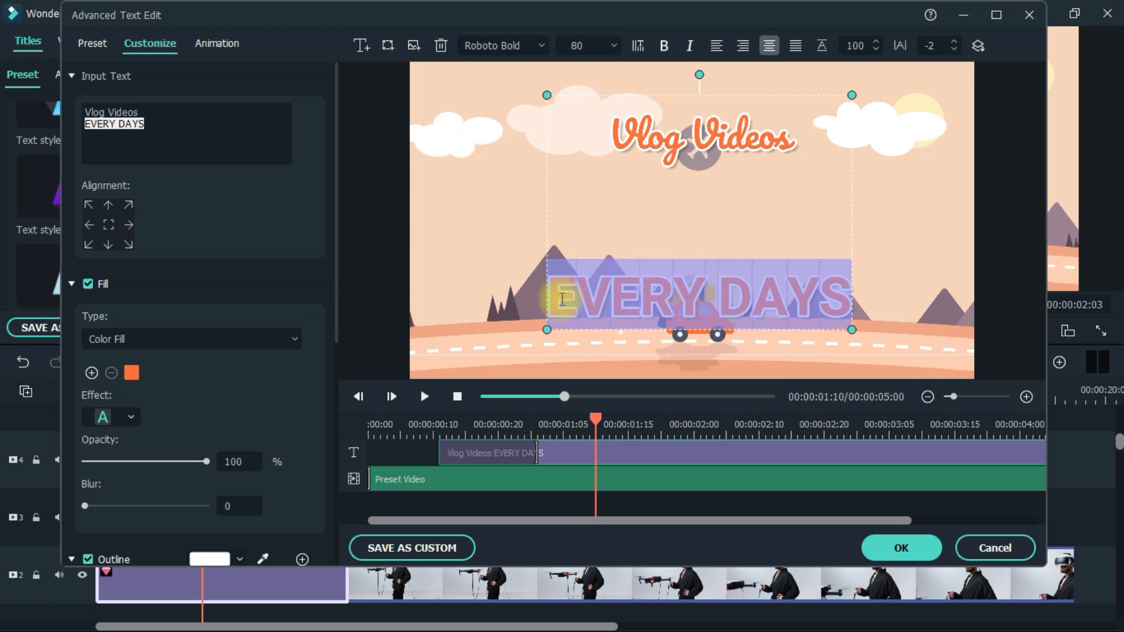
# Set the EVERY DAYS line's fill colour to white and turn off its outline
pyautogui.click(673, 297)
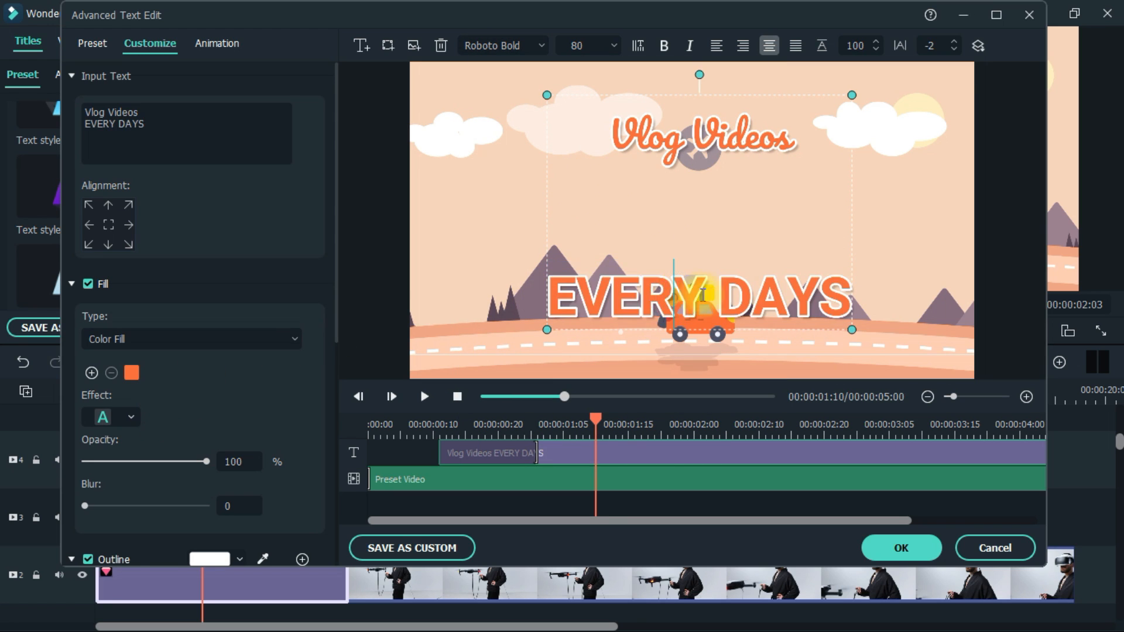
pyautogui.moveTo(548, 295); pyautogui.dragTo(865, 314)
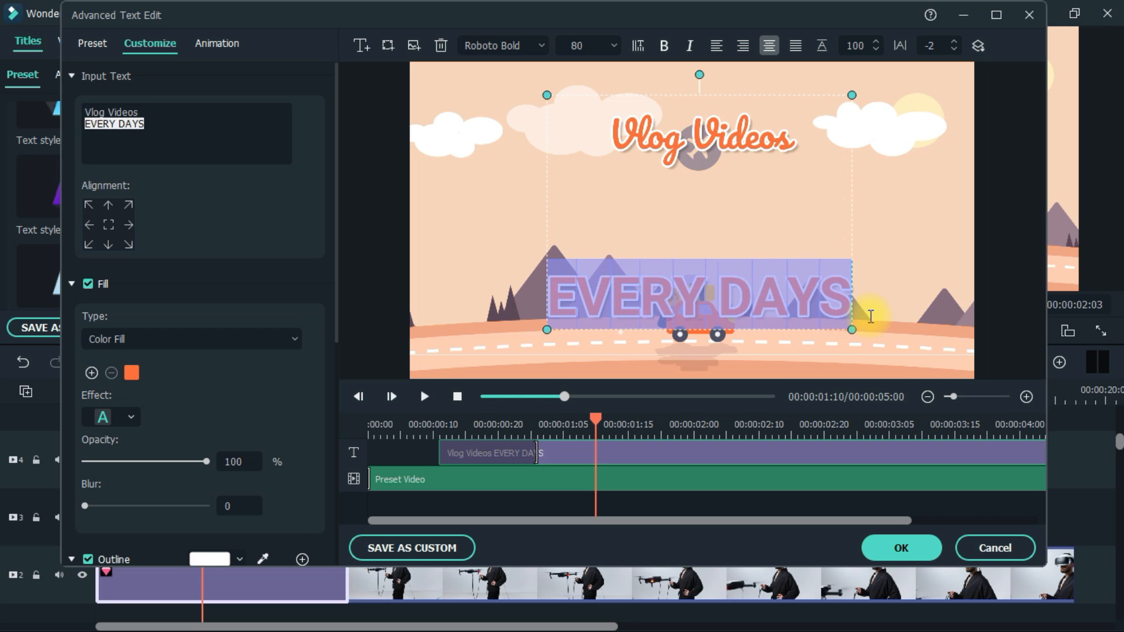
pyautogui.click(134, 371)
pyautogui.click(237, 462)
pyautogui.scroll(-3, 170, 412)
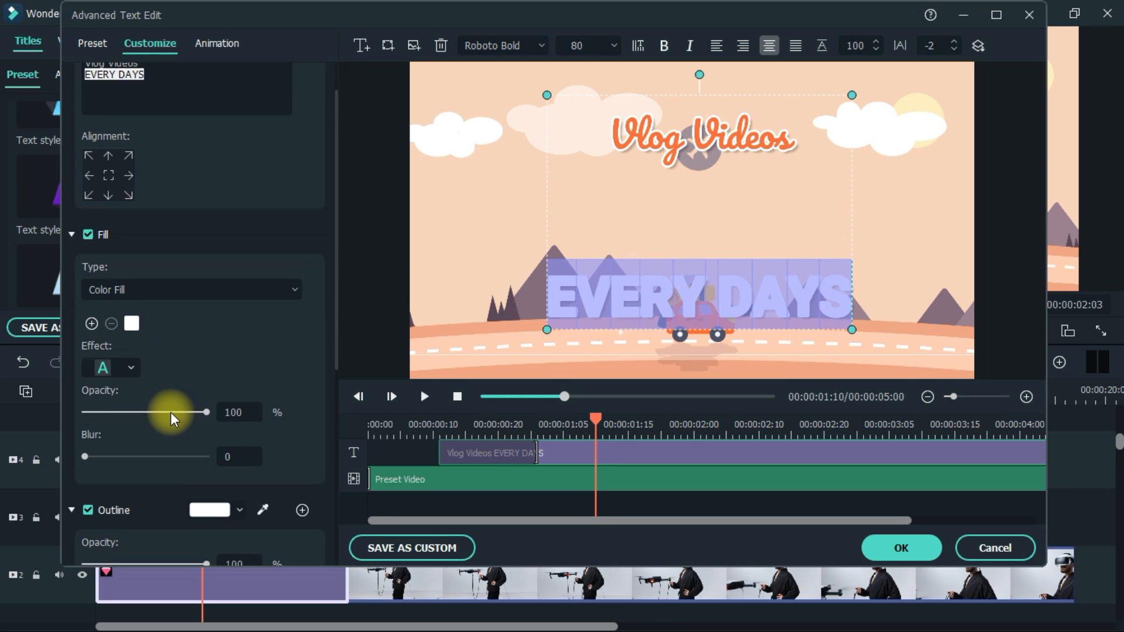
pyautogui.click(103, 412)
pyautogui.scroll(1, 180, 328)
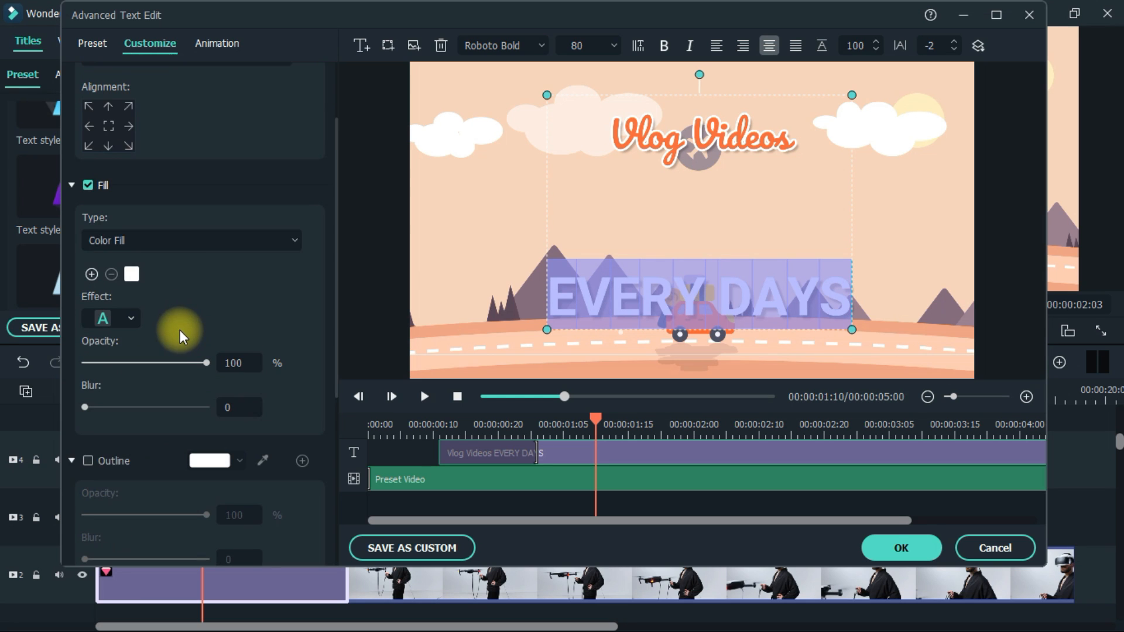
pyautogui.scroll(-4, 151, 389)
pyautogui.click(101, 444)
pyautogui.scroll(5, 205, 356)
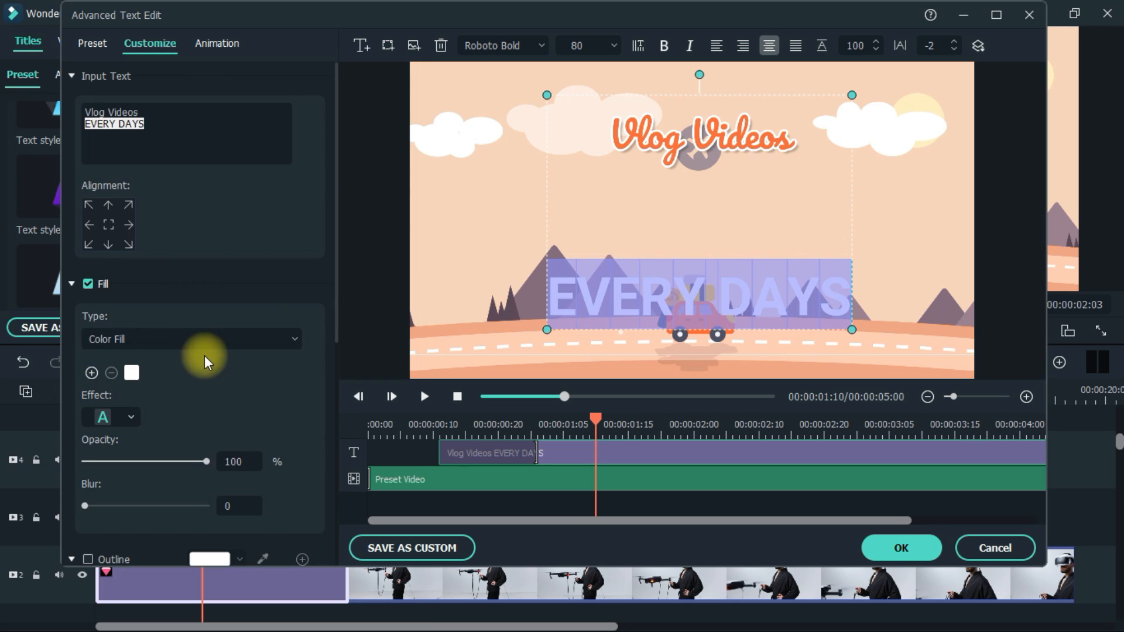
# Set the EVERY DAYS line's font size to 20
pyautogui.click(610, 46)
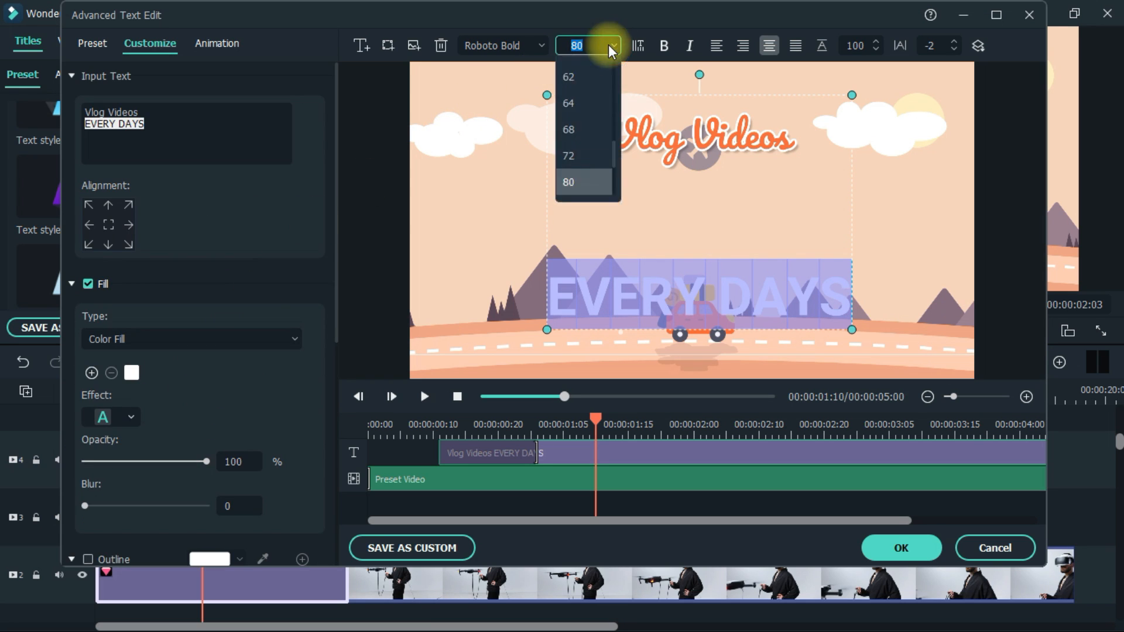
pyautogui.press('2')
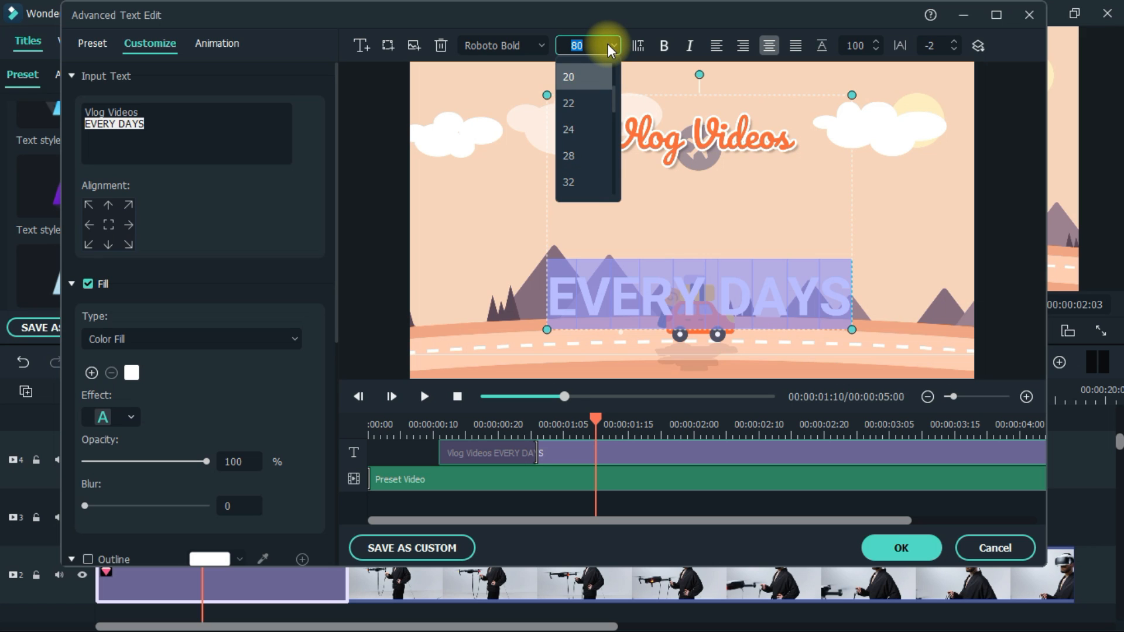
pyautogui.press('Return')
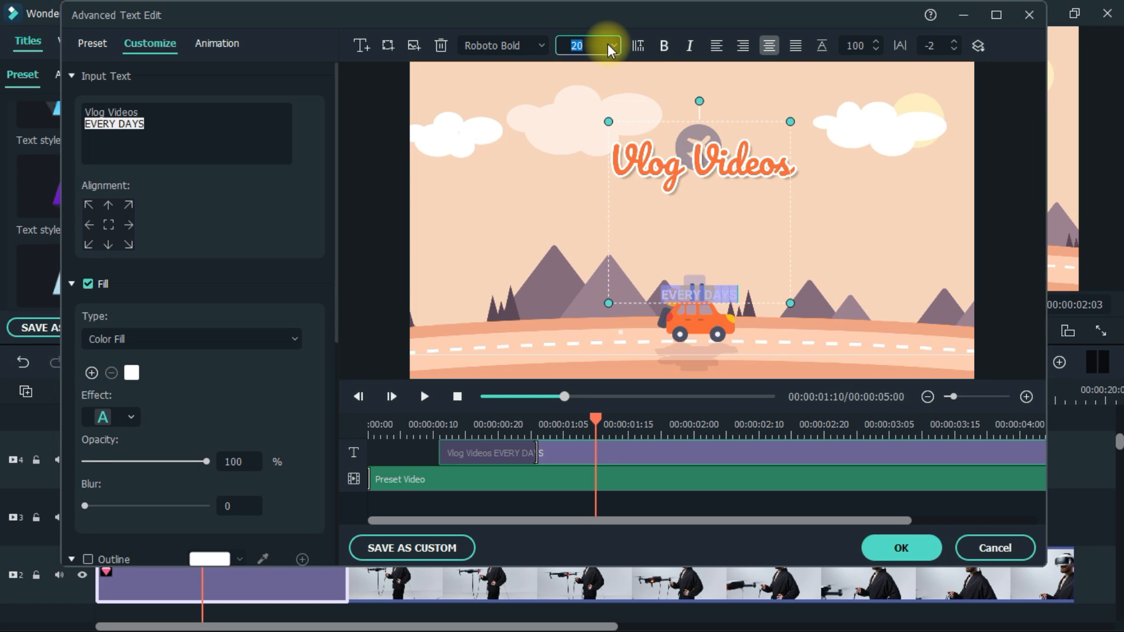
pyautogui.click(742, 301)
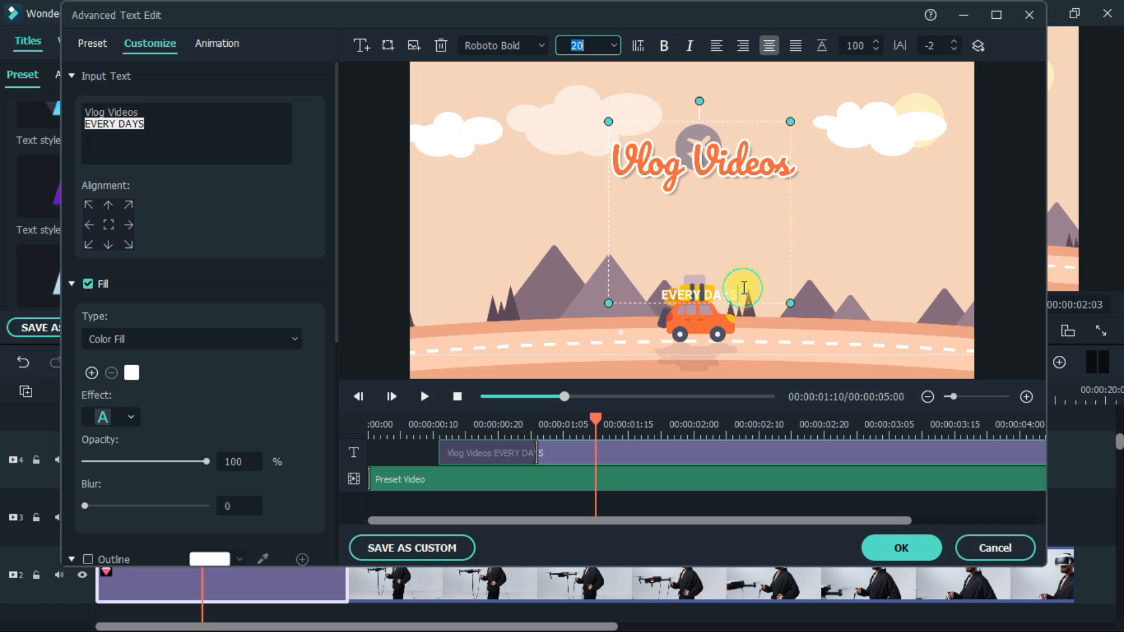
# Set the line spacing of the EVERY DAYS line to 10
pyautogui.doubleClick(857, 45)
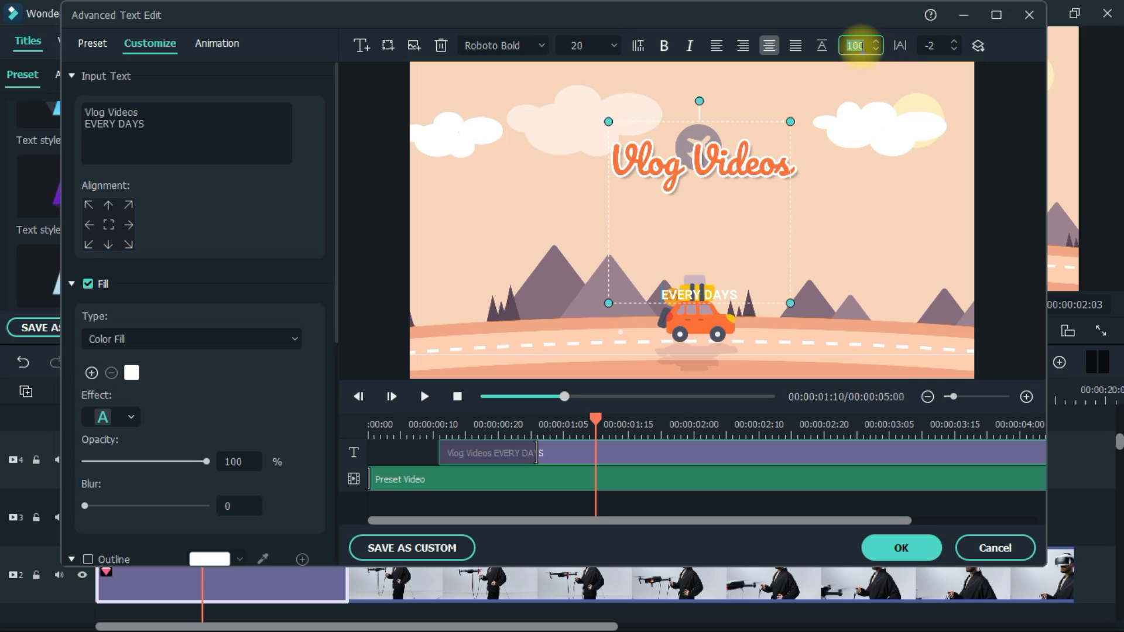
pyautogui.write('1')
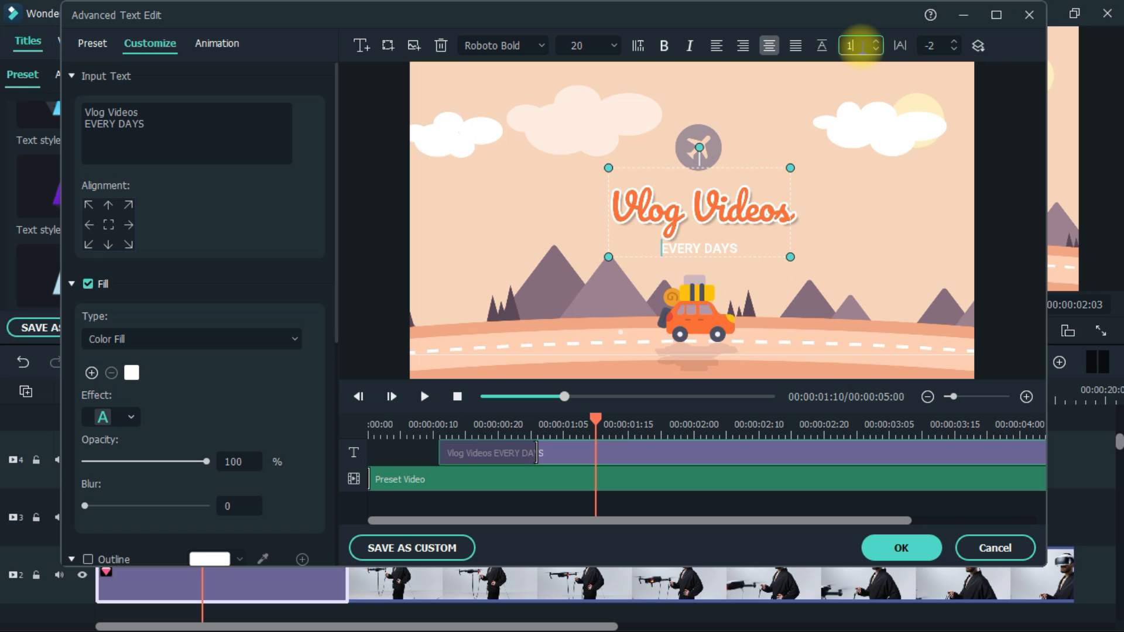
pyautogui.write('0')
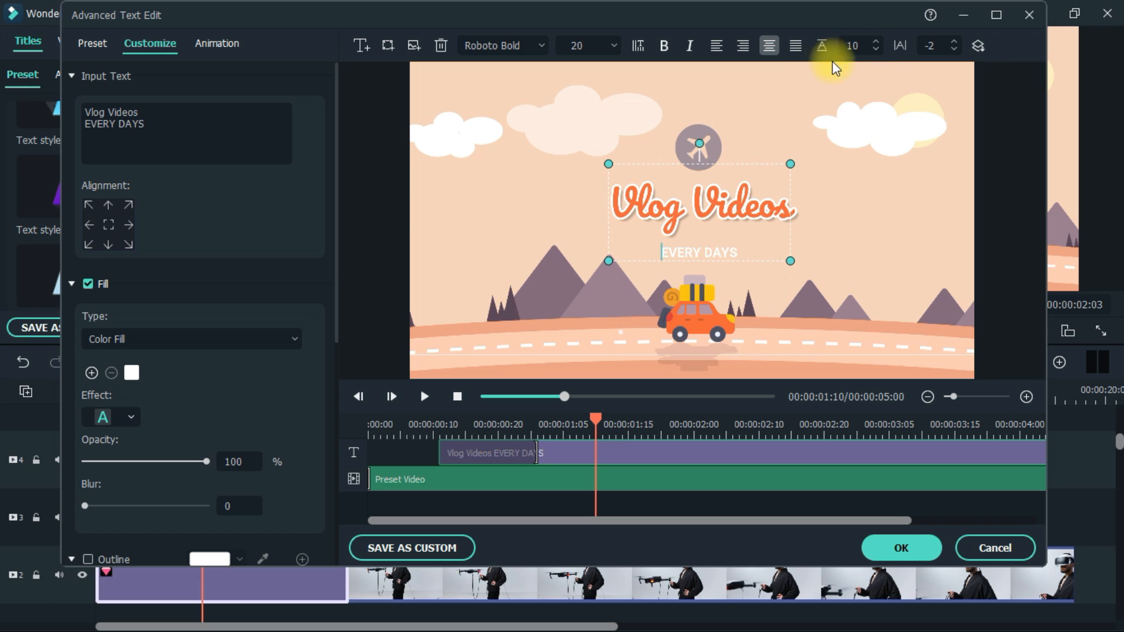
# Increase the character spacing of the EVERY DAYS line so its letters spread wider
pyautogui.click(953, 41)
pyautogui.click(953, 41)
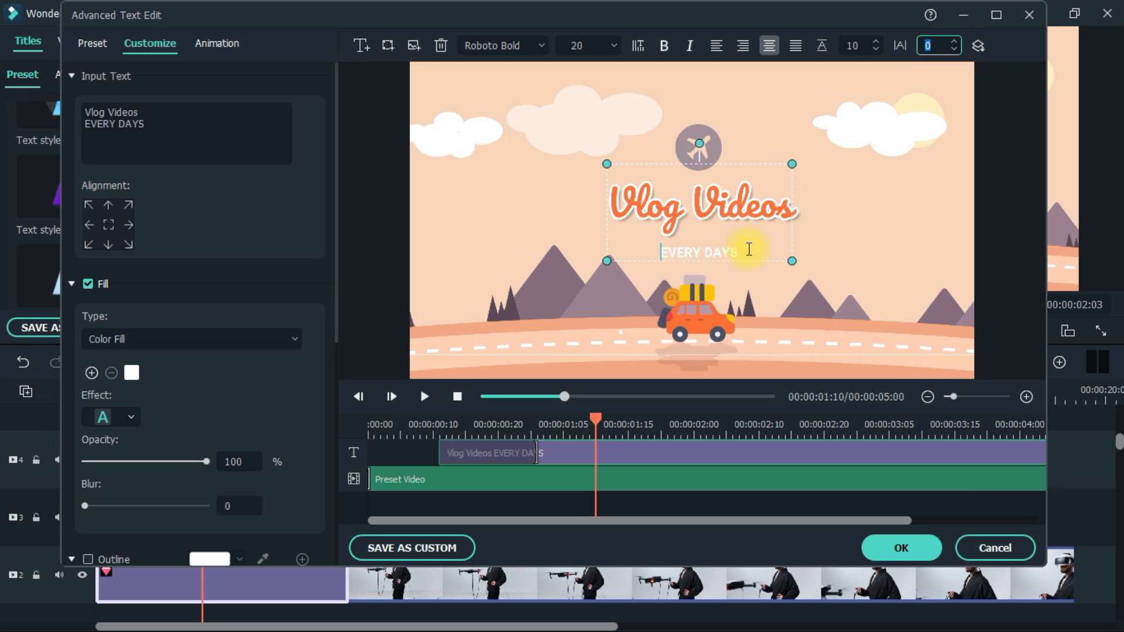
pyautogui.moveTo(741, 252); pyautogui.dragTo(659, 261)
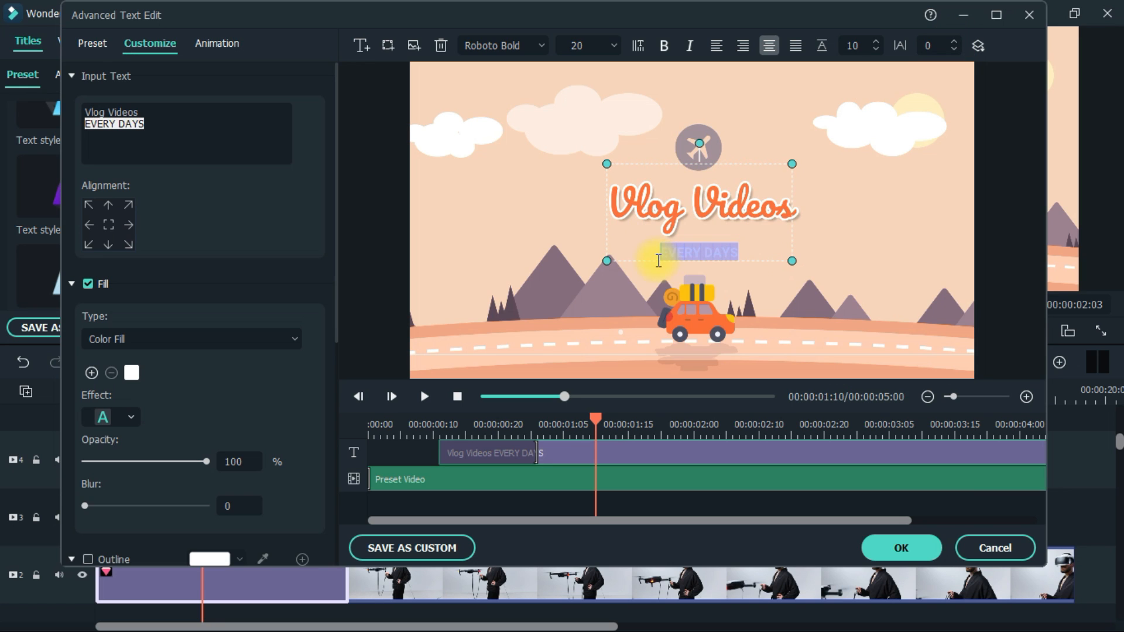
pyautogui.click(953, 41)
pyautogui.click(953, 41)
pyautogui.click(953, 41)
pyautogui.click(954, 41)
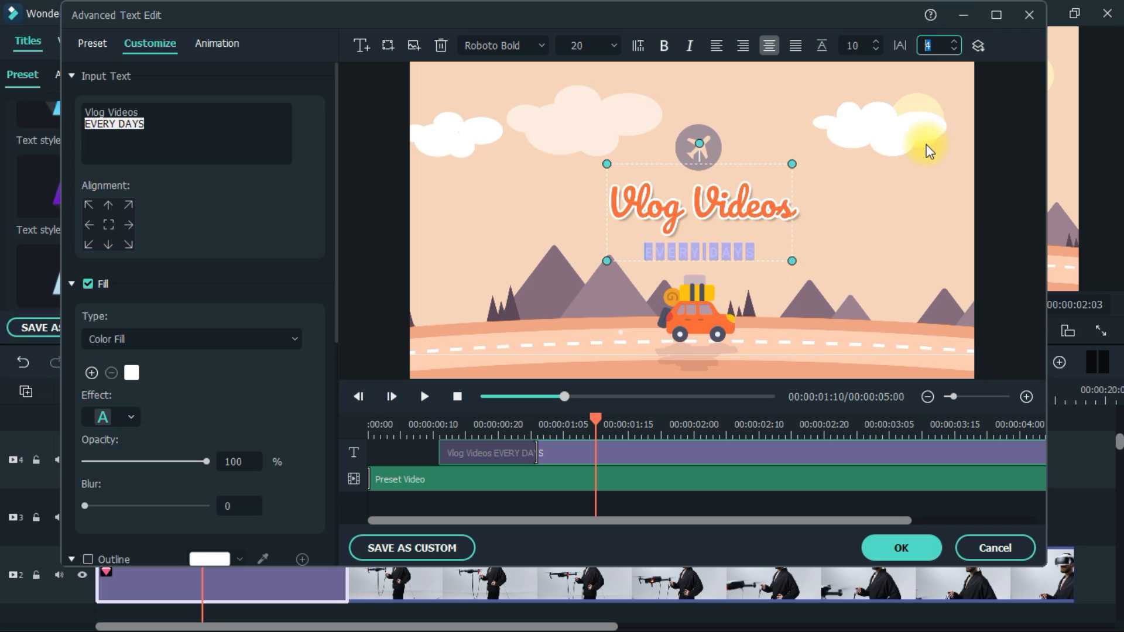
pyautogui.click(994, 150)
# Play the title preview from the beginning to check the animation
pyautogui.click(936, 455)
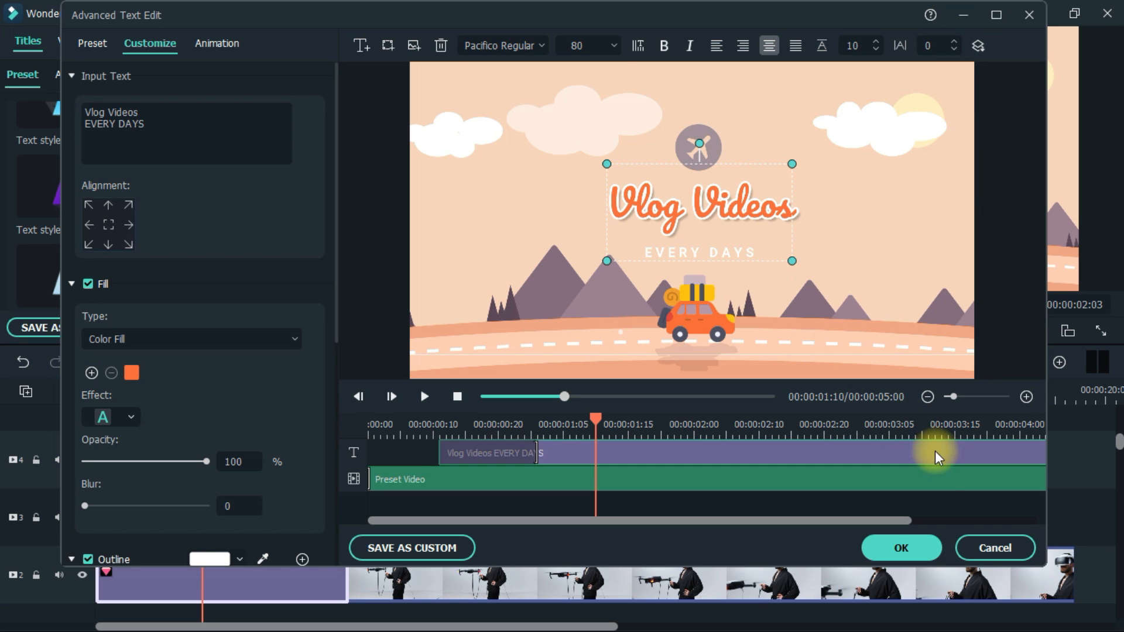
pyautogui.moveTo(596, 421); pyautogui.dragTo(375, 425)
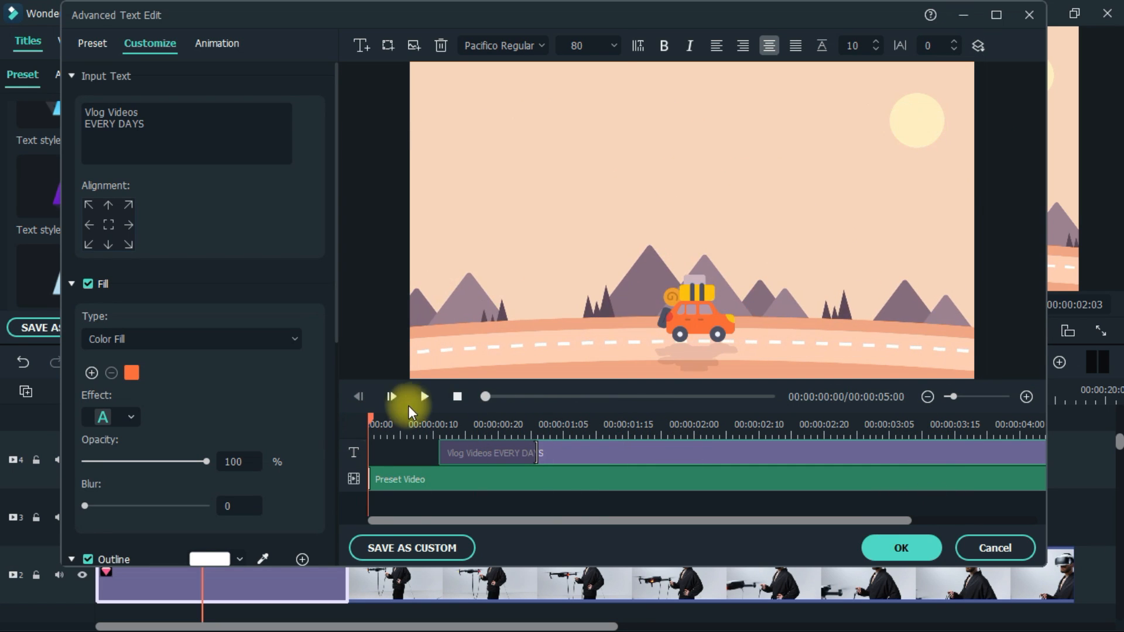
pyautogui.click(424, 396)
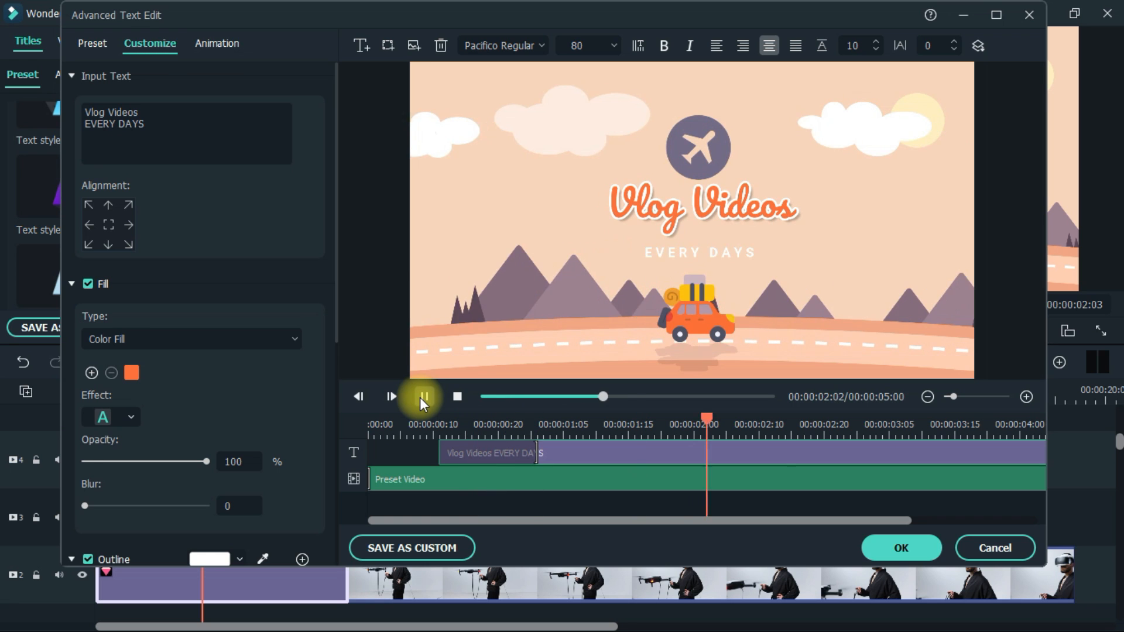
pyautogui.click(423, 398)
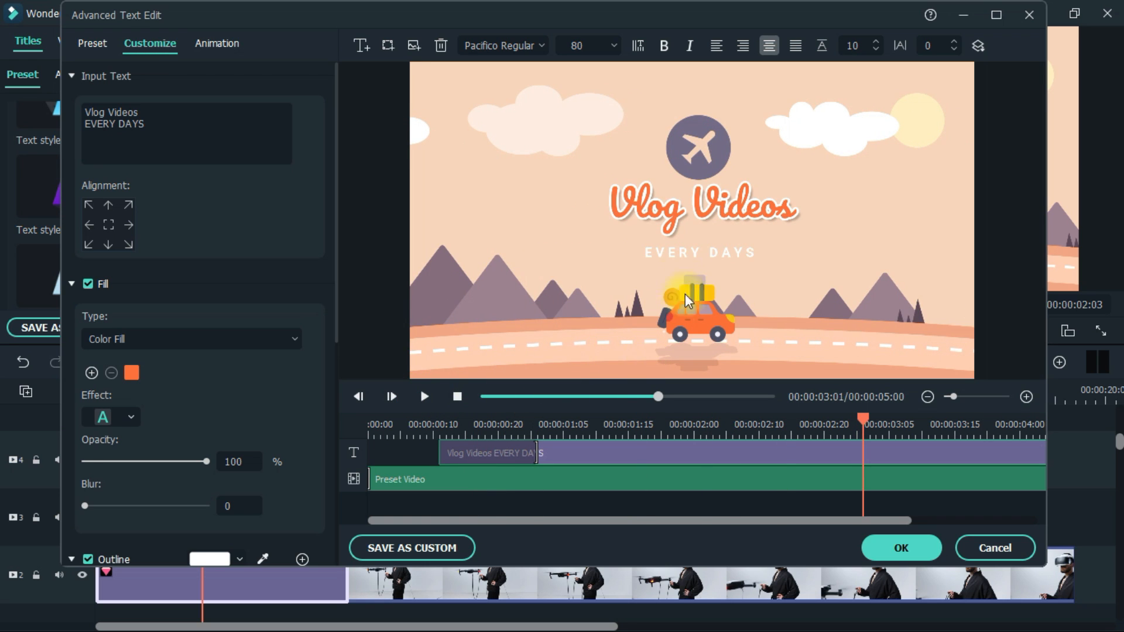
# Apply the advanced text edits and move the timeline playhead back to the start
pyautogui.click(727, 269)
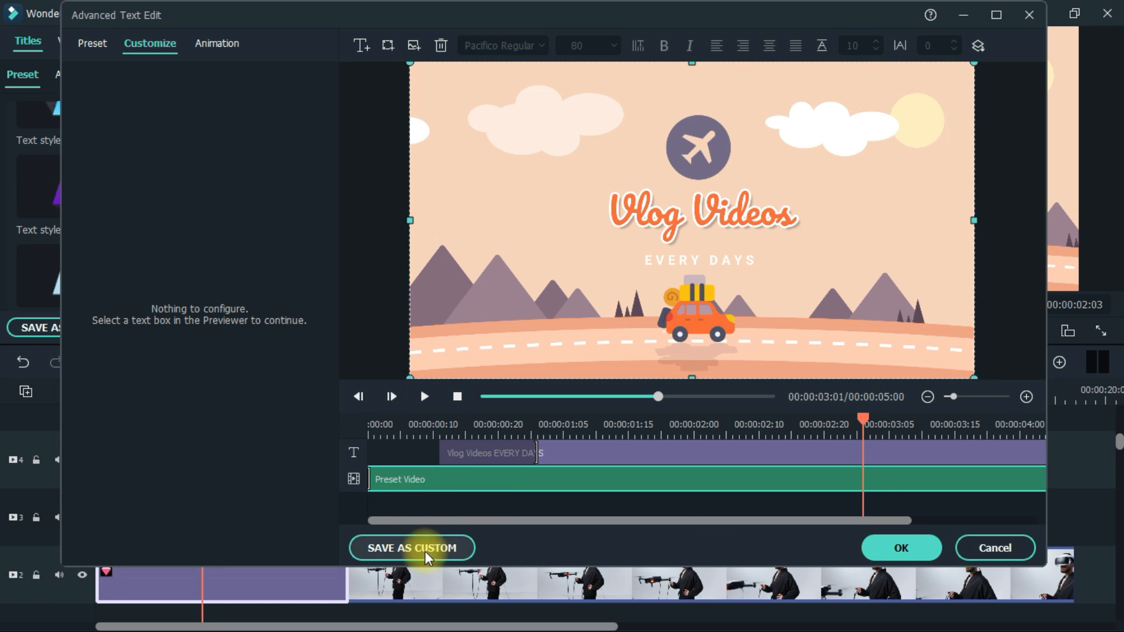
pyautogui.click(884, 547)
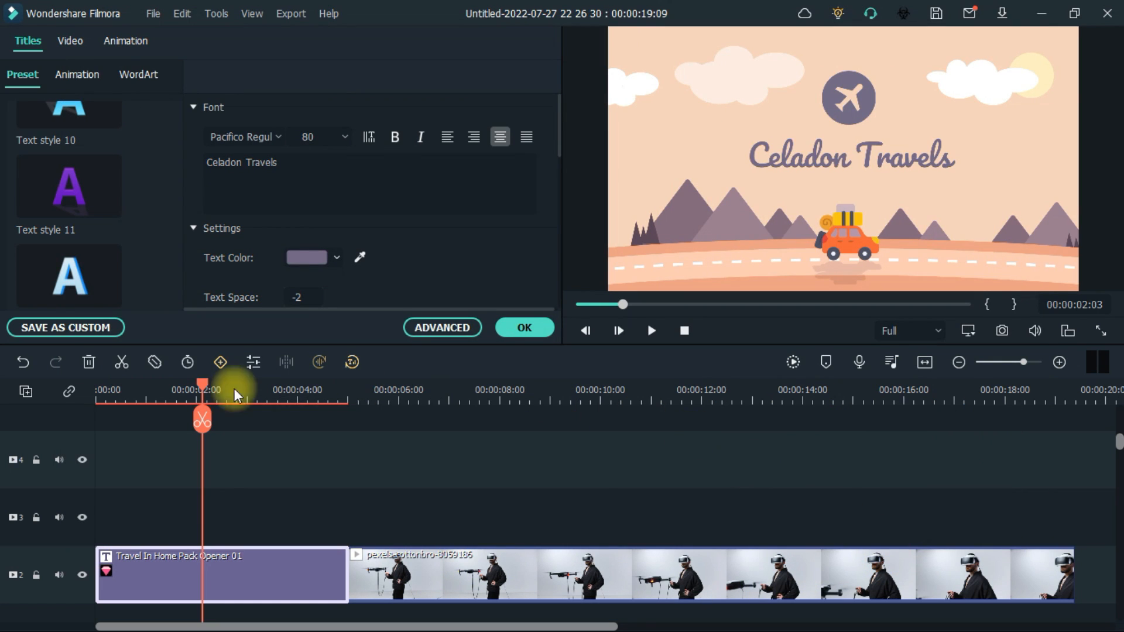
pyautogui.moveTo(201, 384); pyautogui.dragTo(97, 393)
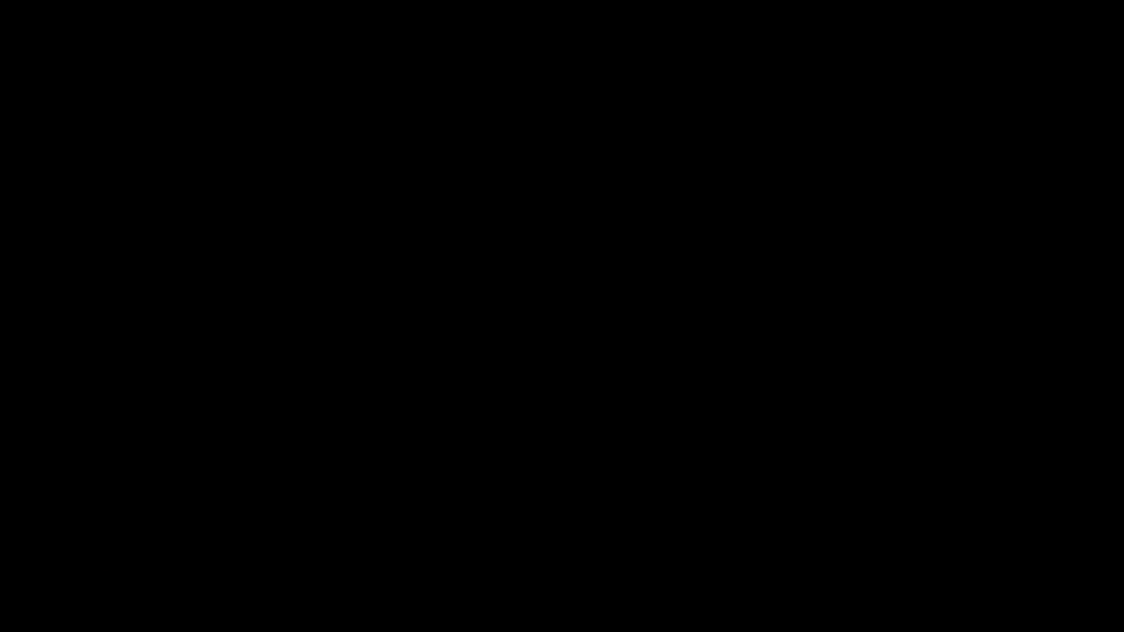